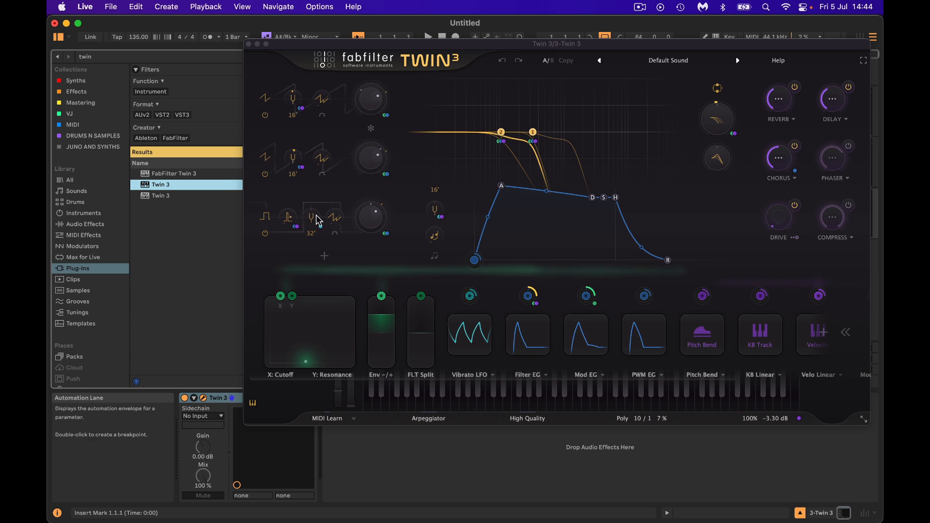
Step: Load the Clean preset in the Twin 3 synth
{"action": "left_click", "coordinate": [663, 62]}
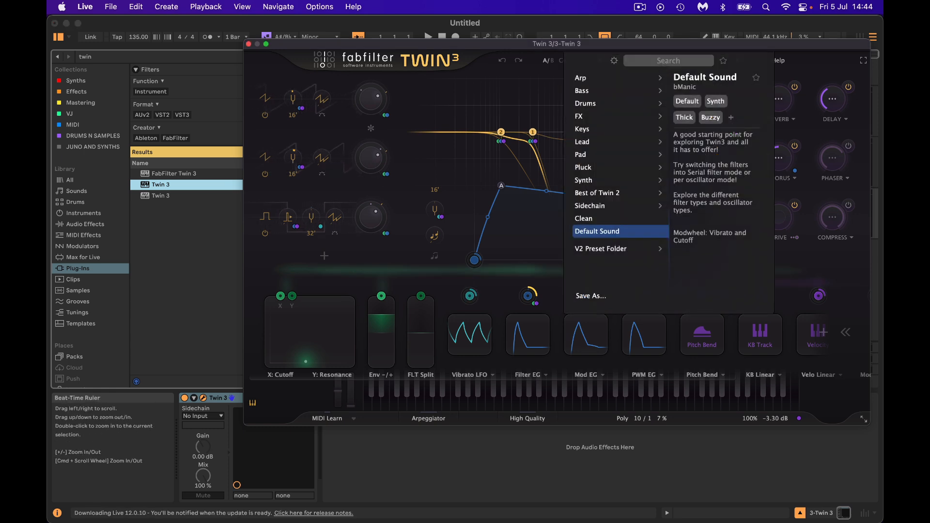
{"action": "left_click", "coordinate": [598, 219]}
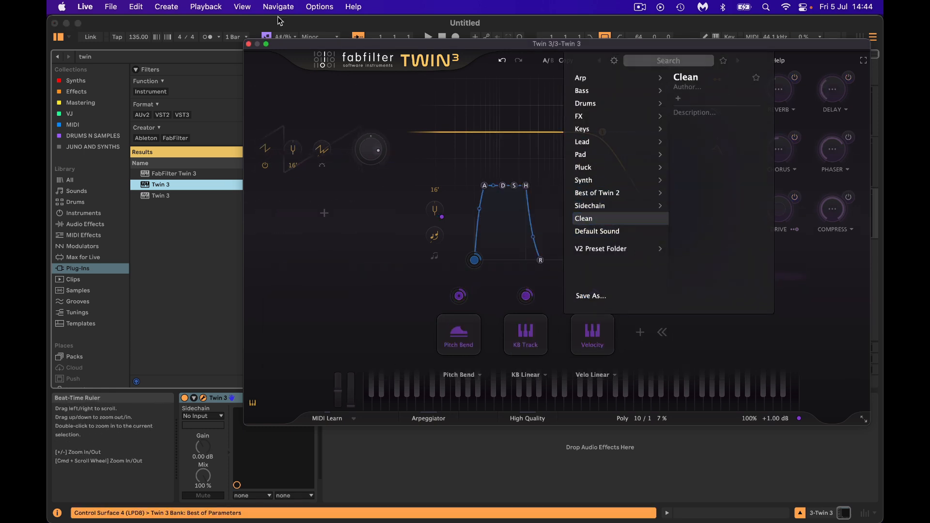
Step: Create a MIDI clip on the Twin 3 track and draw a one-bar C#3 note at its start
{"action": "left_click", "coordinate": [249, 44]}
{"action": "double_click", "coordinate": [300, 192]}
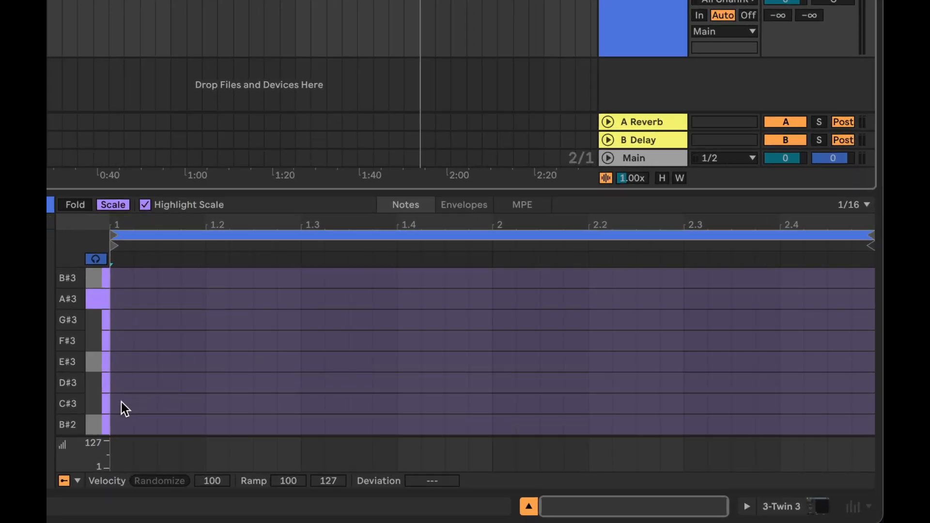
{"action": "double_click", "coordinate": [121, 404]}
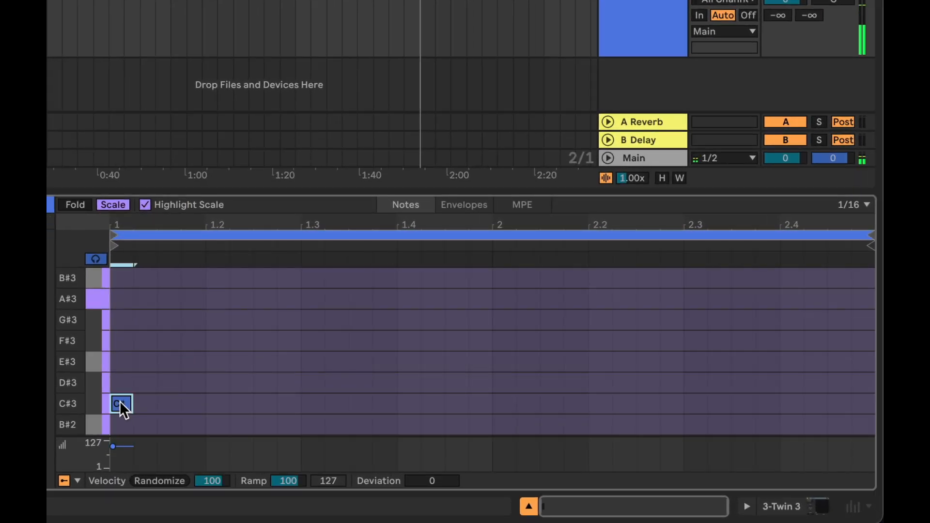
{"action": "left_click_drag", "start_coordinate": [130, 403], "coordinate": [490, 423]}
Step: Duplicate the note into bar 2 as D#3, then transpose both notes down two octaves to C#1 and D#1
{"action": "key", "text": "ctrl+d"}
{"action": "key", "text": "Up"}
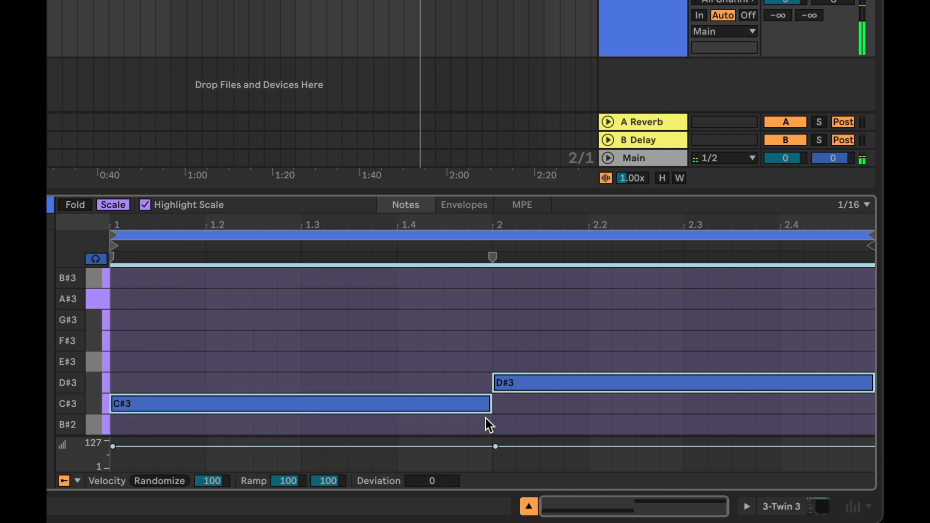
{"action": "key", "text": "shift+Down"}
{"action": "key", "text": "shift+Down"}
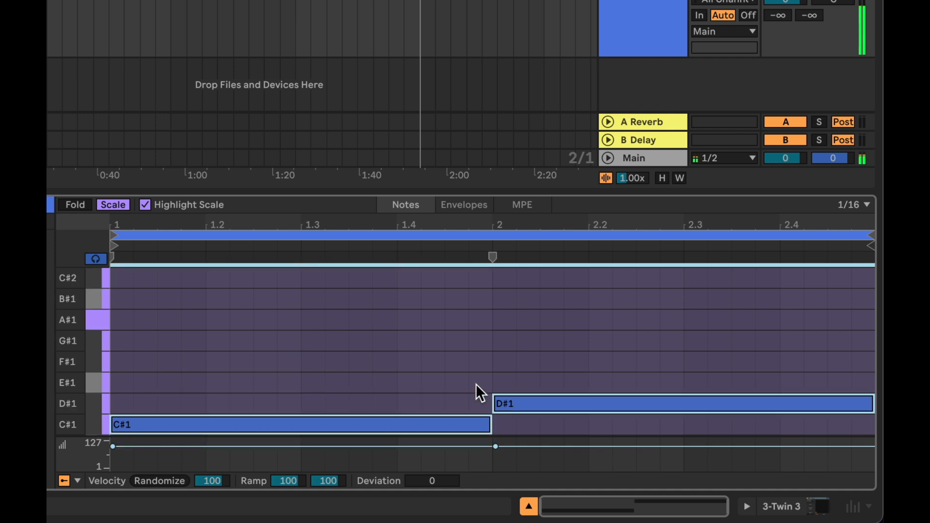
Step: Play back the clip to audition the notes
{"action": "key", "text": "space"}
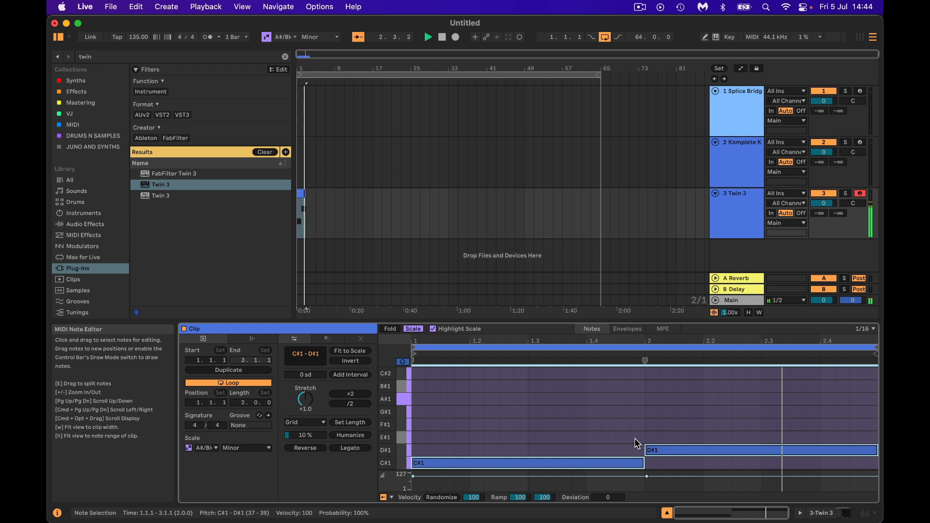
{"action": "key", "text": "space"}
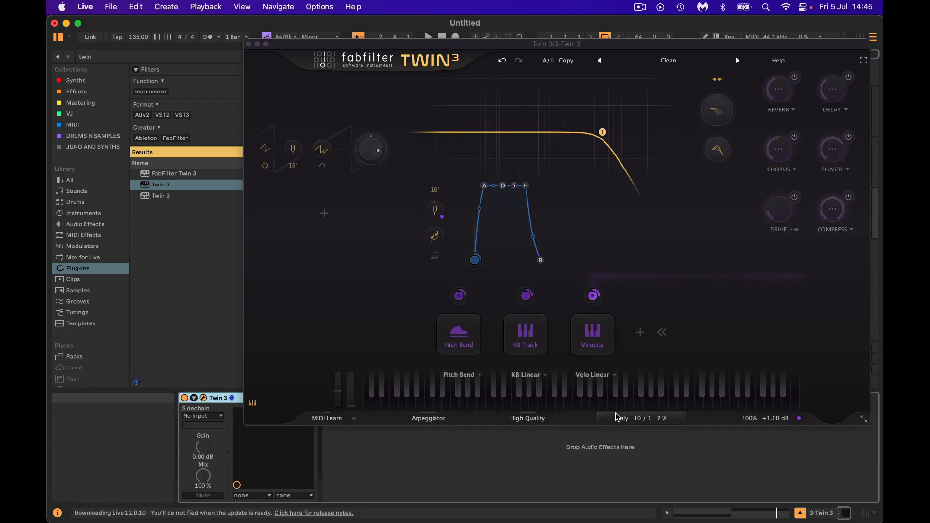
Step: Set the synth's voice mode to Mono with 64 unison voices
{"action": "left_click", "coordinate": [622, 418]}
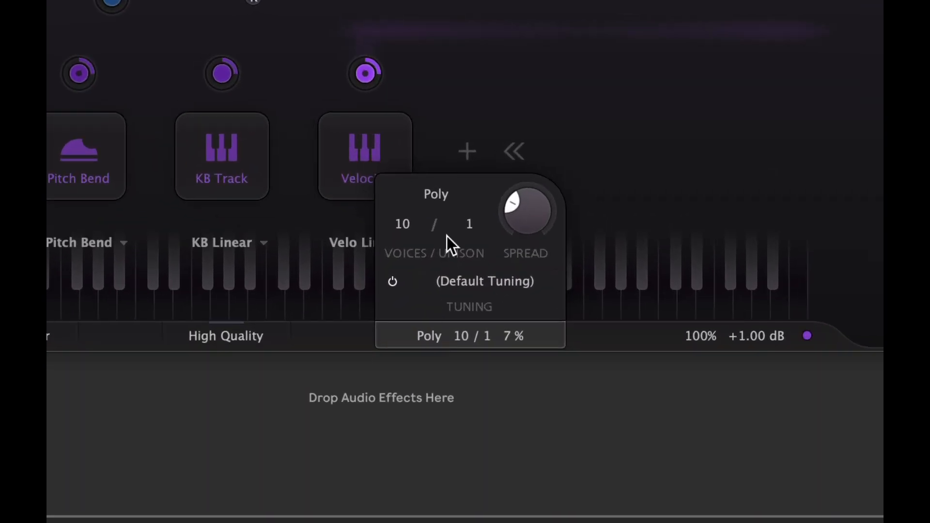
{"action": "left_click", "coordinate": [439, 194]}
{"action": "left_click", "coordinate": [430, 224]}
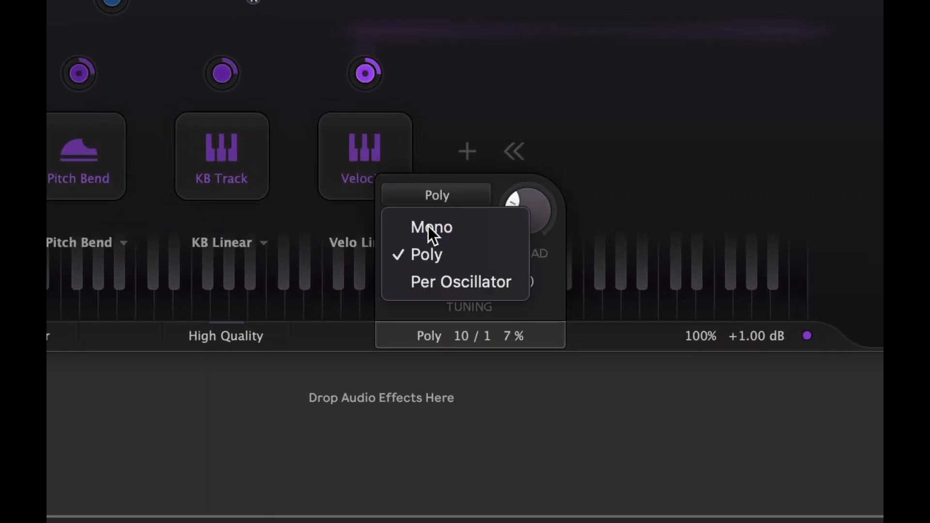
{"action": "left_click", "coordinate": [470, 223]}
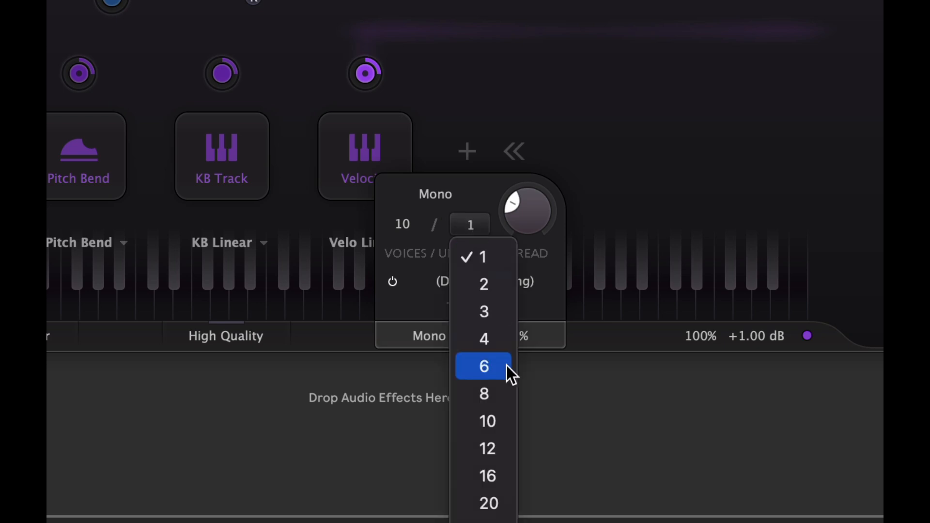
{"action": "left_click", "coordinate": [484, 520]}
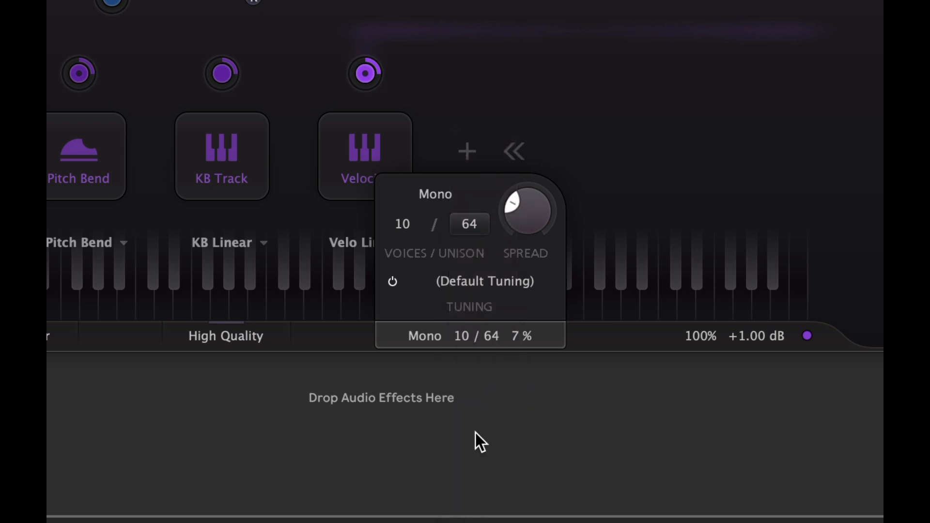
Step: Set the unison spread to 10%
{"action": "double_click", "coordinate": [524, 202]}
{"action": "type", "text": "10"}
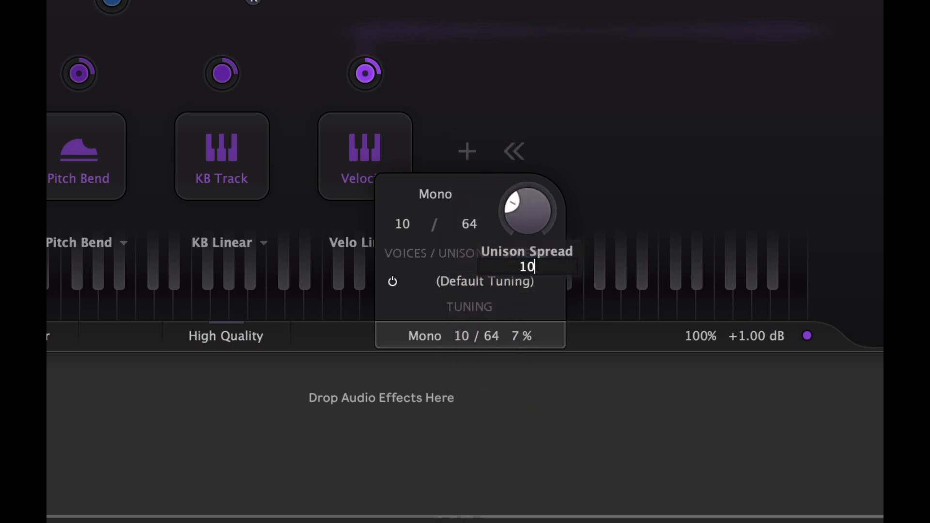
{"action": "key", "text": "Return"}
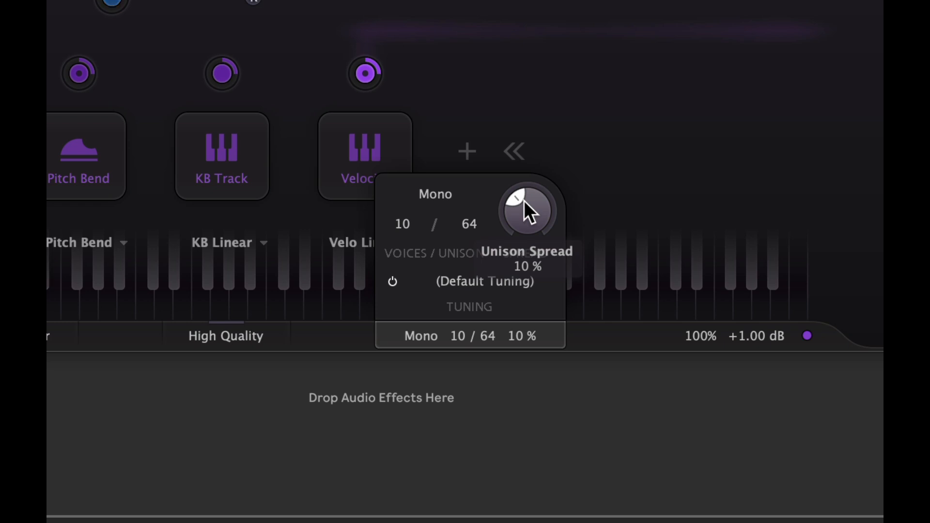
{"action": "left_click", "coordinate": [242, 337]}
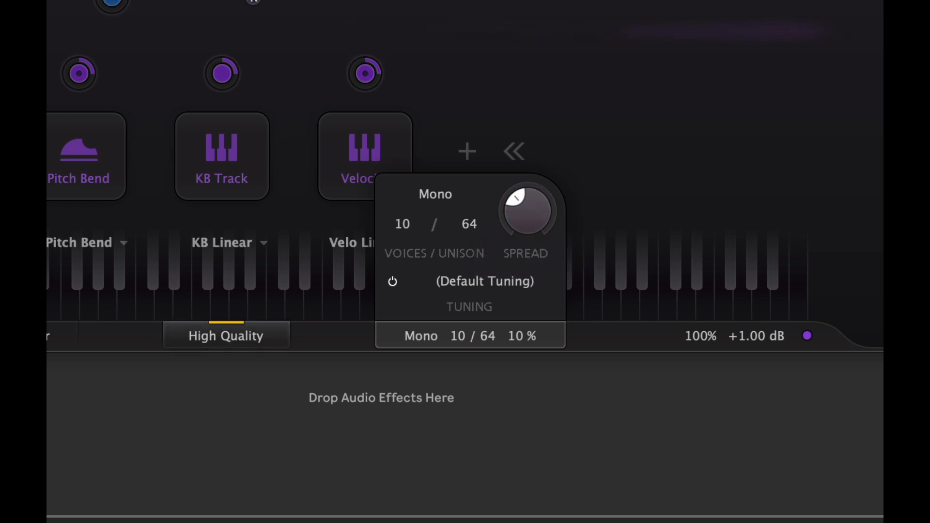
Step: Set the output stereo width to 200%
{"action": "left_click", "coordinate": [422, 337]}
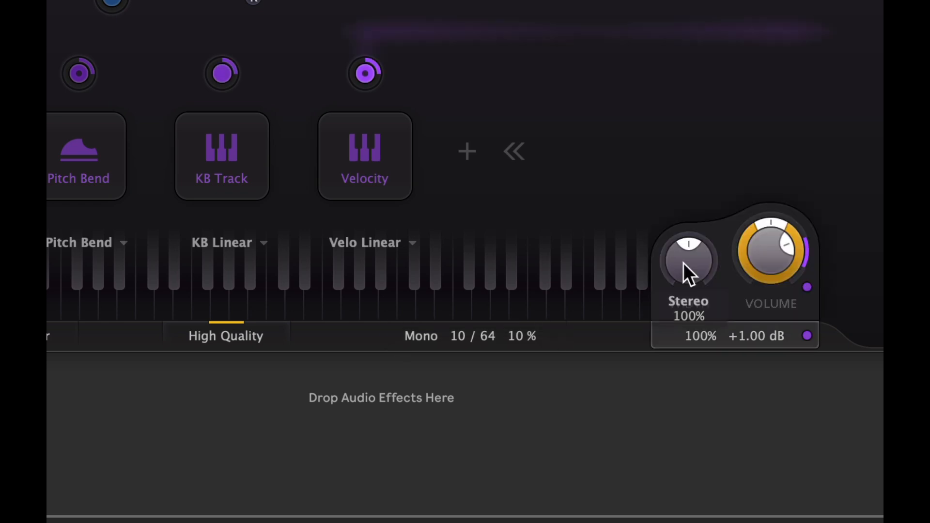
{"action": "double_click", "coordinate": [683, 262]}
{"action": "type", "text": "200"}
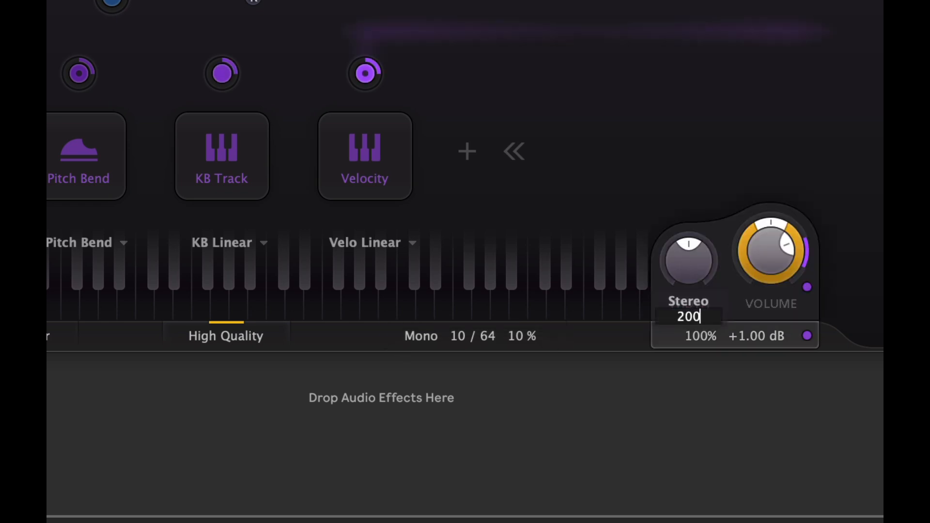
{"action": "key", "text": "Return"}
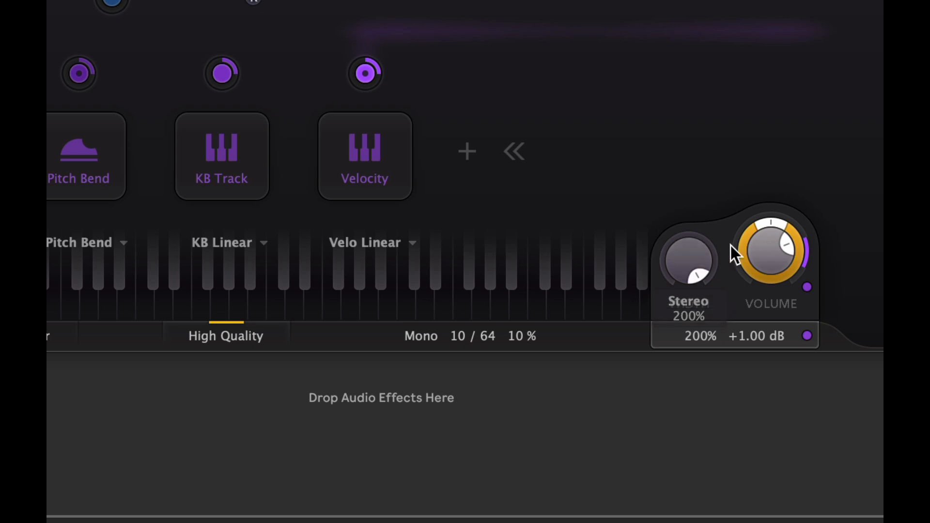
Step: Set the output volume to -1 dB
{"action": "double_click", "coordinate": [764, 240]}
{"action": "type", "text": "-14"}
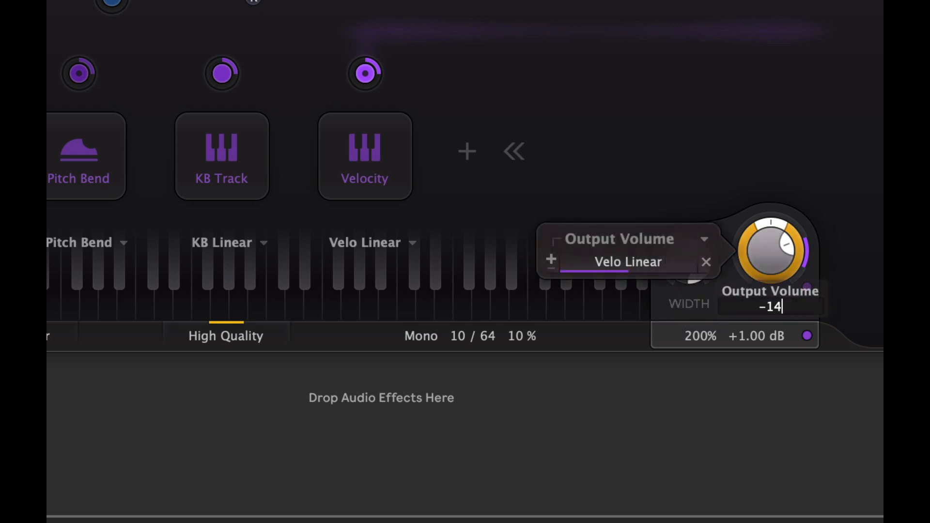
{"action": "key", "text": "Return"}
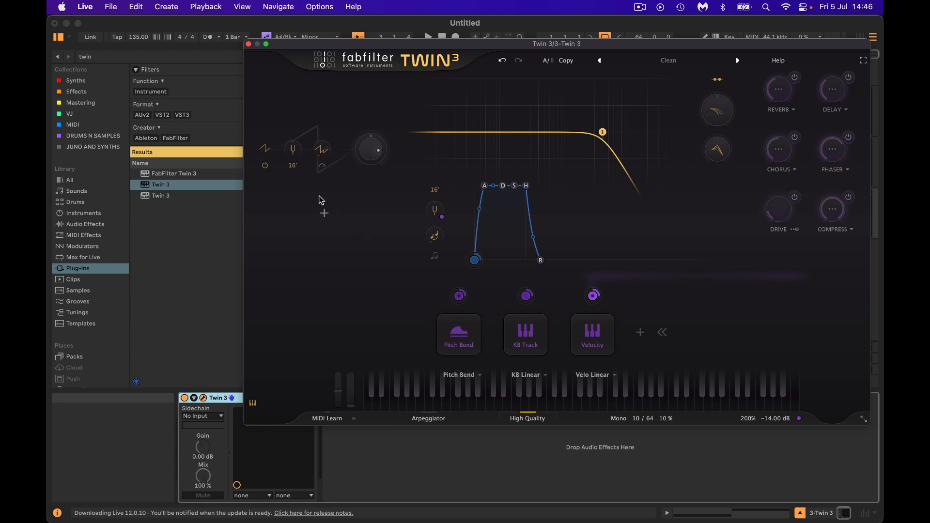
Step: Set oscillator 1 to a sine wave transposed down one octave
{"action": "left_click", "coordinate": [266, 148]}
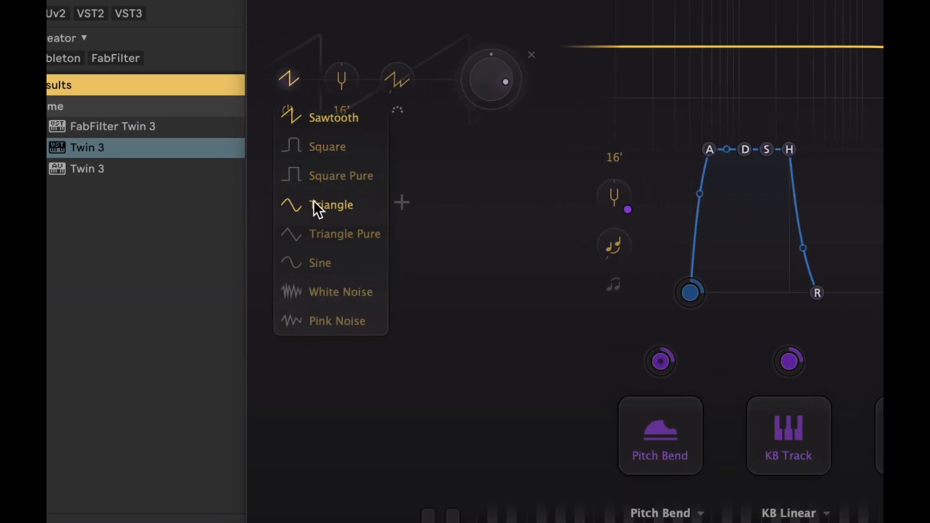
{"action": "left_click", "coordinate": [307, 261]}
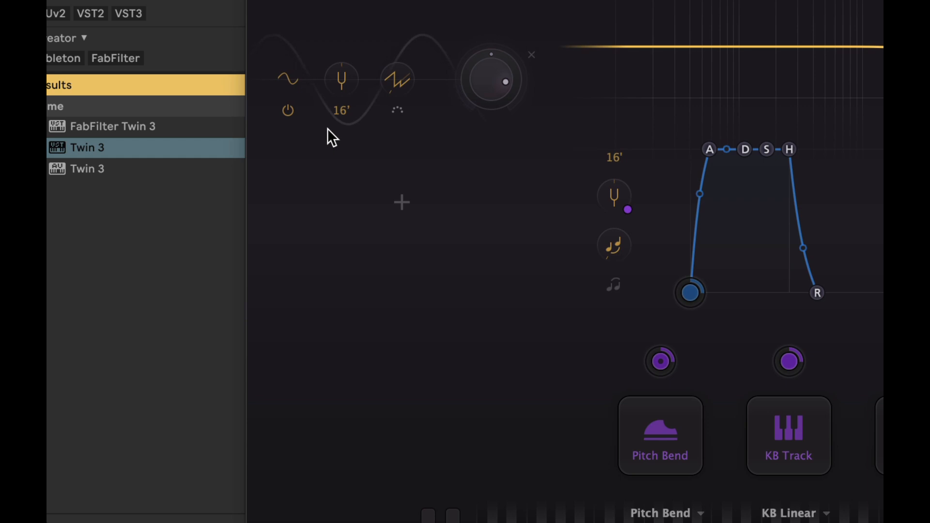
{"action": "left_click", "coordinate": [339, 110]}
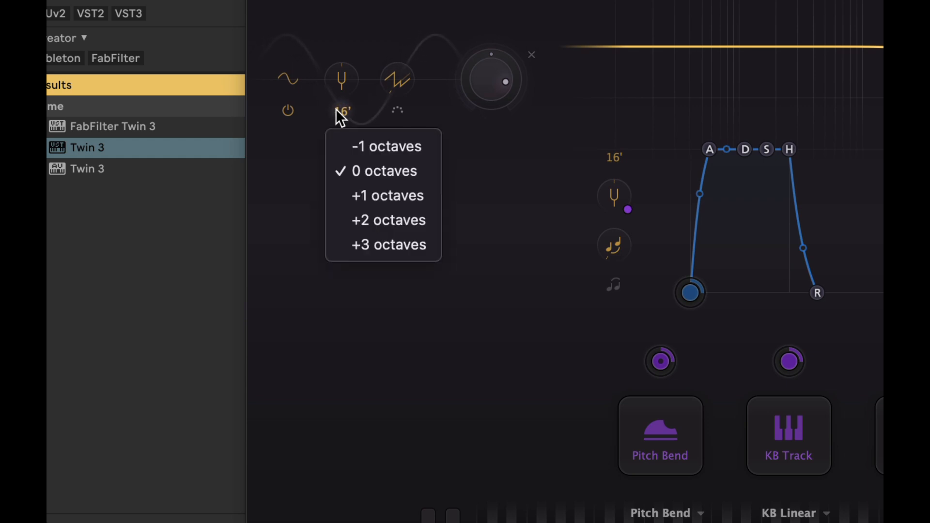
{"action": "left_click", "coordinate": [347, 137]}
Step: Set oscillator 1's level to 0 dB
{"action": "double_click", "coordinate": [481, 82]}
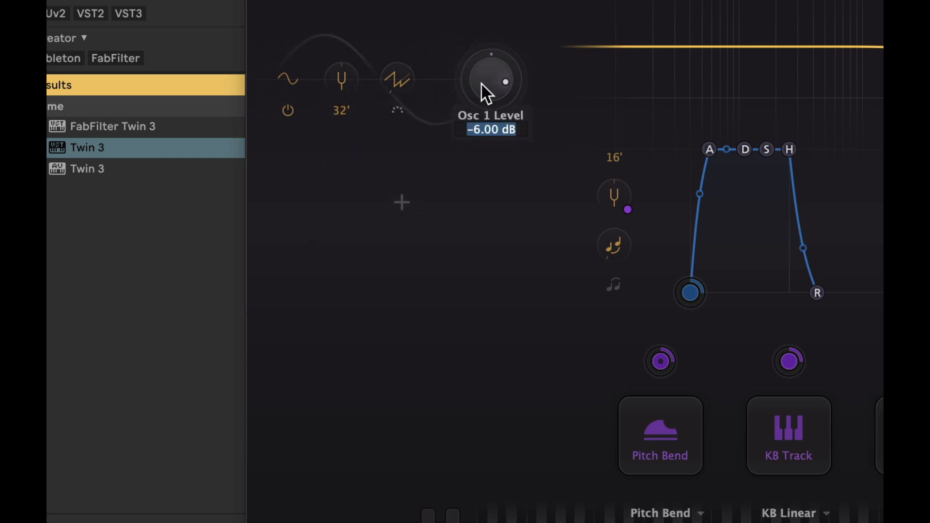
{"action": "type", "text": "0"}
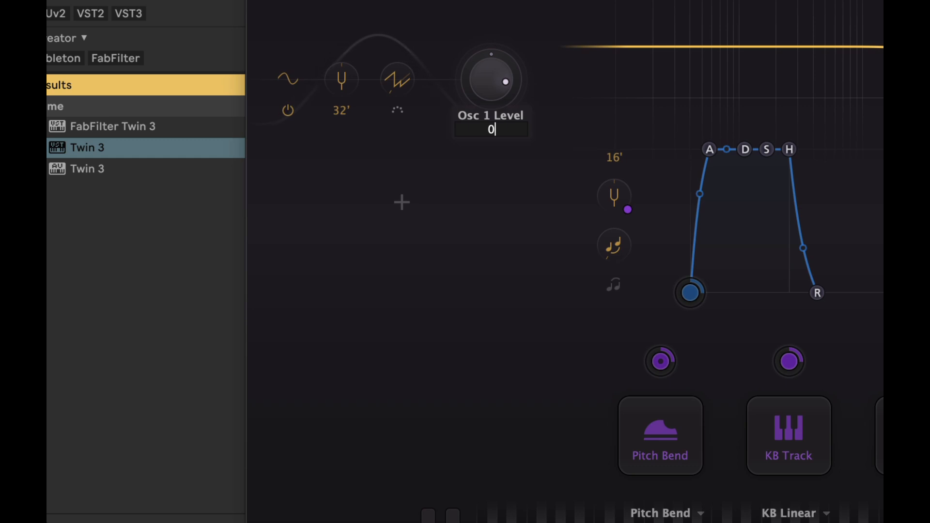
{"action": "key", "text": "Return"}
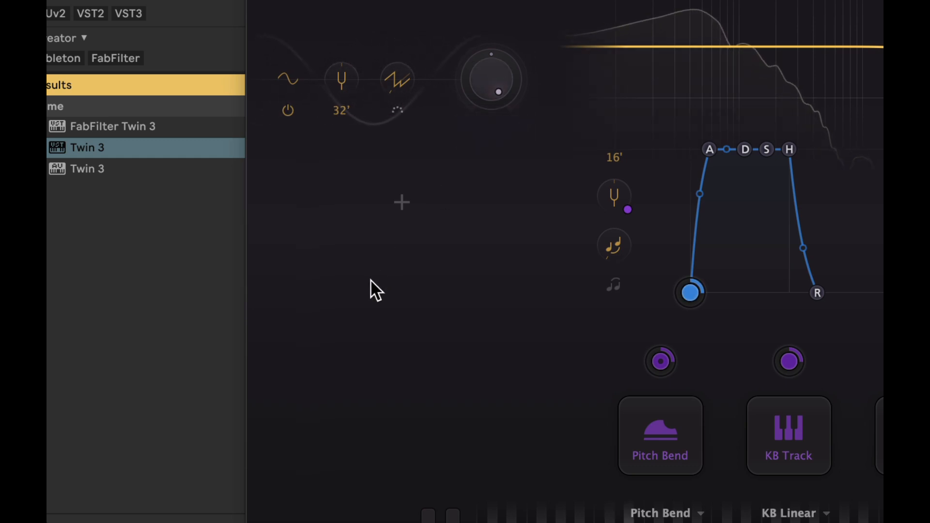
Step: Add a second oscillator, set it to sawtooth and detune it down about 0.07 semitones
{"action": "left_click", "coordinate": [403, 202]}
{"action": "left_click", "coordinate": [288, 169]}
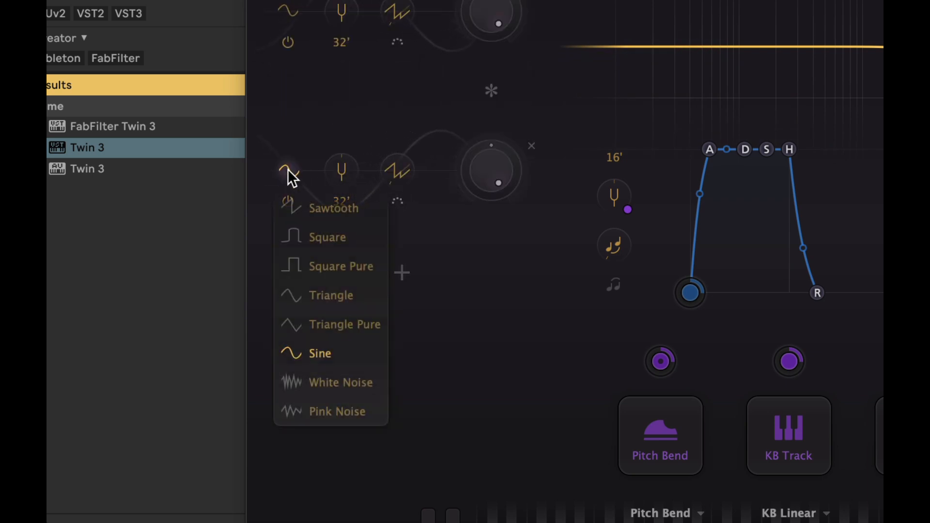
{"action": "left_click", "coordinate": [301, 214]}
{"action": "left_click_drag", "start_coordinate": [342, 169], "coordinate": [337, 207]}
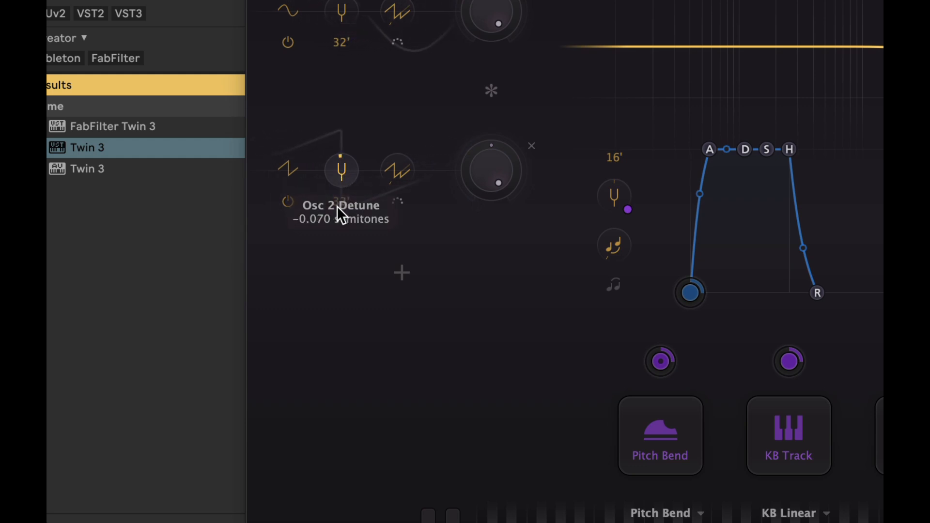
Step: Set oscillator 2's level to -8 dB
{"action": "double_click", "coordinate": [487, 176]}
{"action": "key", "text": "BackSpace"}
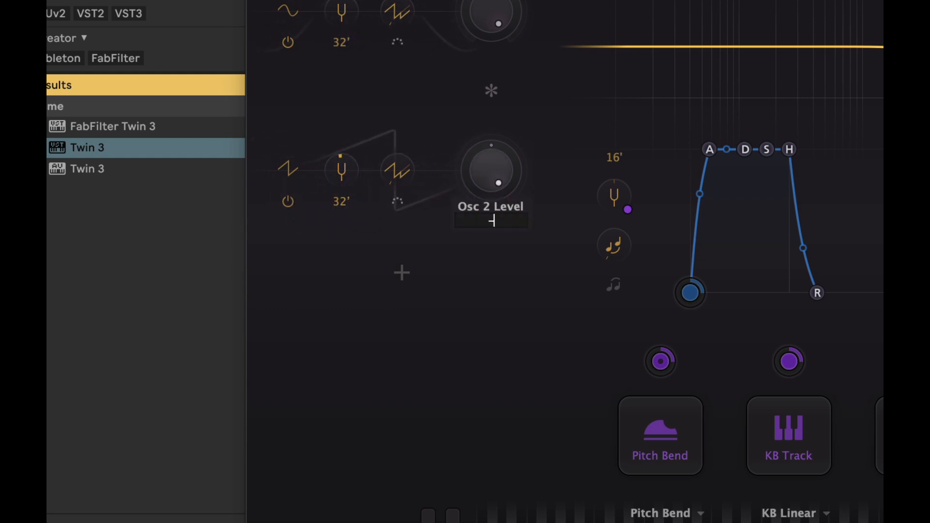
{"action": "type", "text": "-8"}
{"action": "key", "text": "Return"}
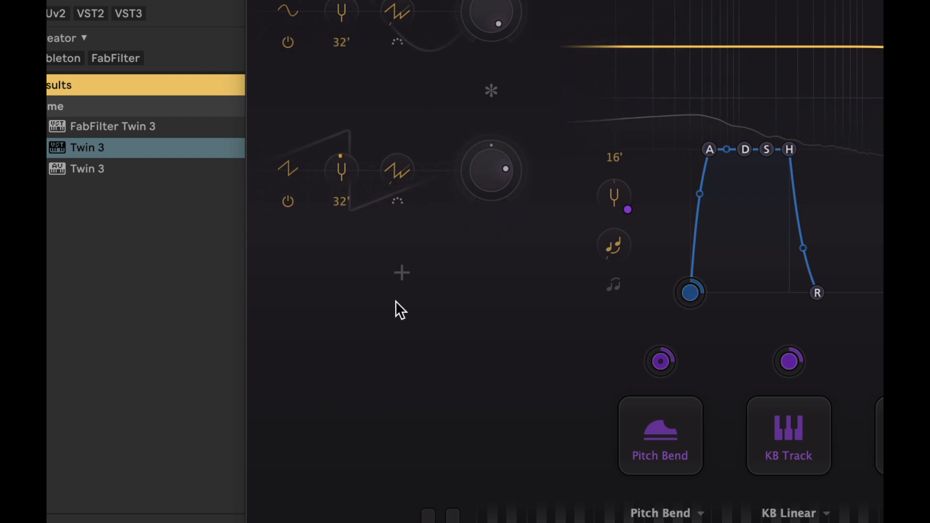
Step: Add a third oscillator and detune it slightly upward
{"action": "left_click", "coordinate": [401, 273]}
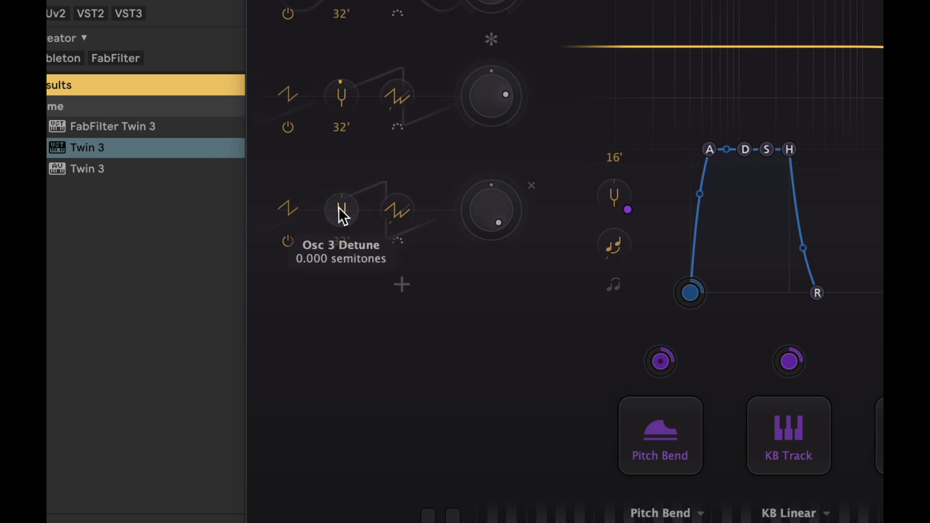
{"action": "left_click_drag", "start_coordinate": [339, 209], "coordinate": [330, 166]}
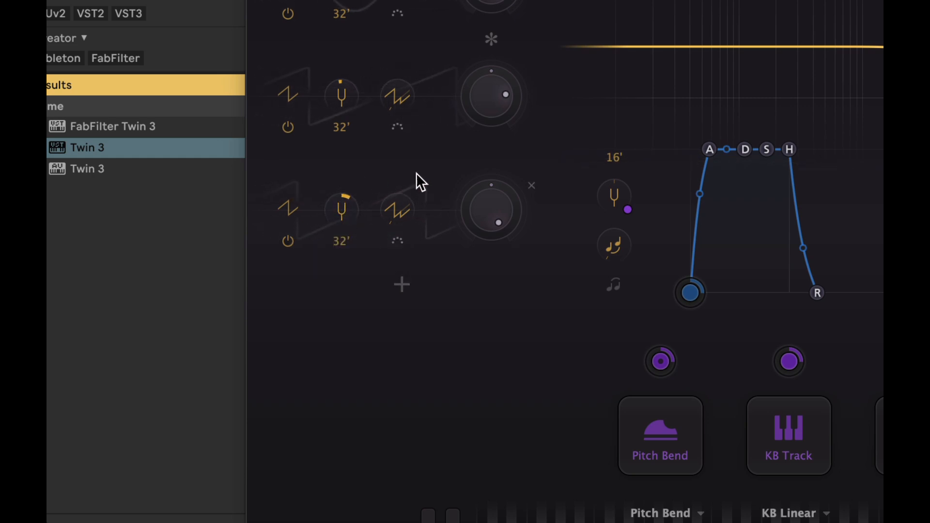
Step: Set oscillator 3's level to -8 dB
{"action": "double_click", "coordinate": [490, 203]}
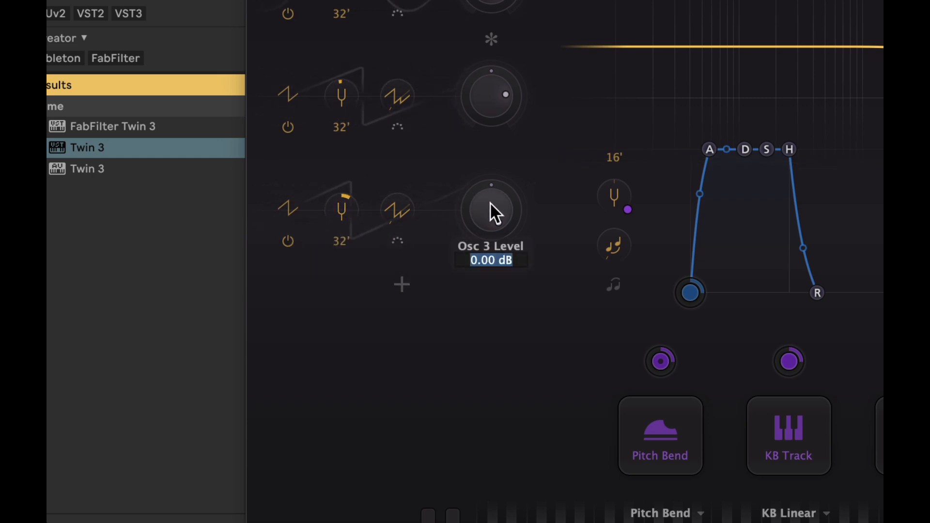
{"action": "type", "text": "-8"}
{"action": "key", "text": "Return"}
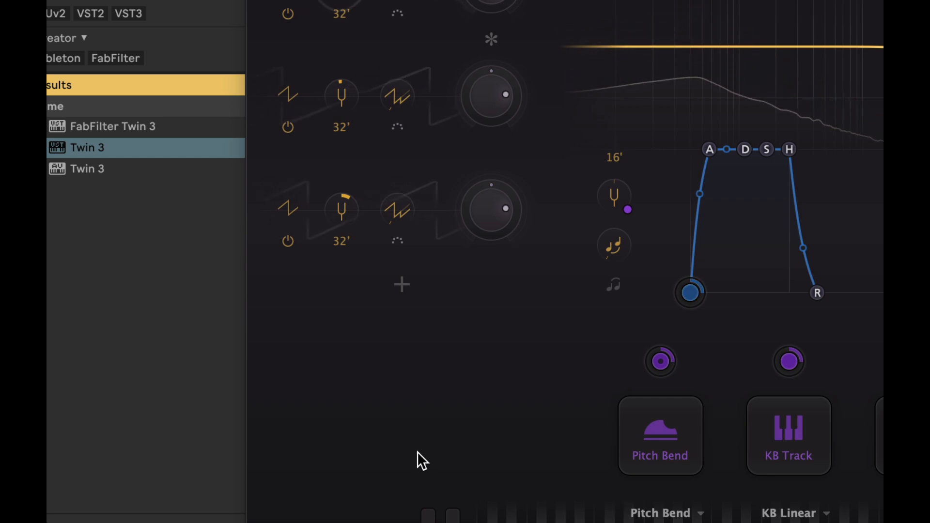
Step: Add a fourth oscillator and set its octave to 16'
{"action": "left_click", "coordinate": [400, 289]}
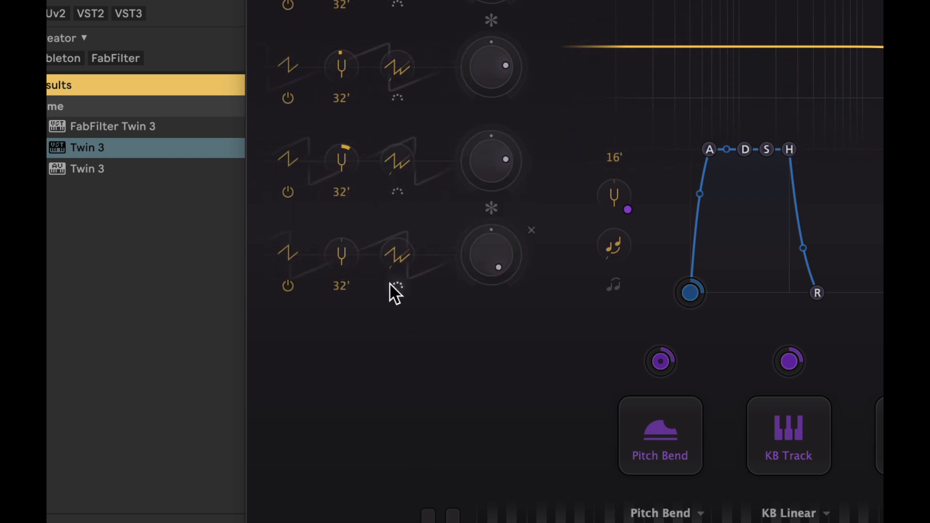
{"action": "left_click", "coordinate": [342, 284]}
{"action": "left_click", "coordinate": [354, 348]}
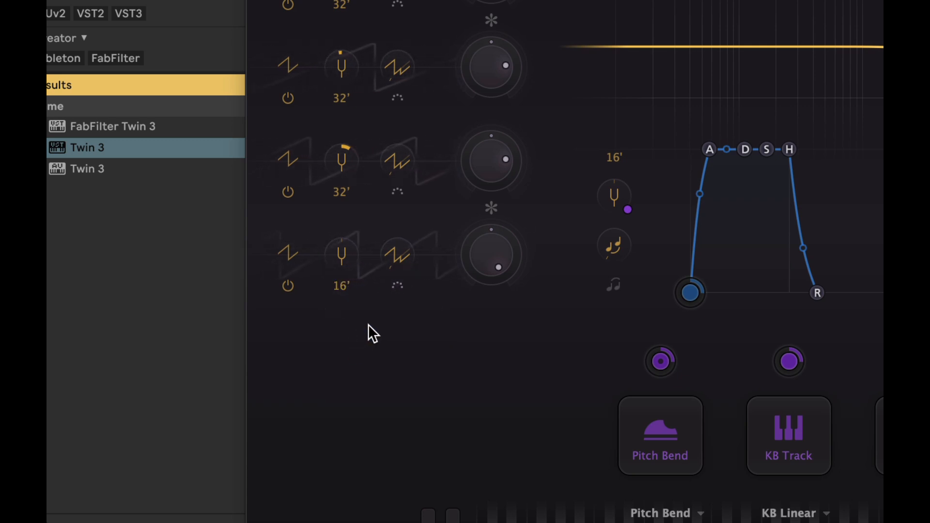
Step: Set oscillator 4's sync to 4 and its level to -12 dB
{"action": "double_click", "coordinate": [394, 254]}
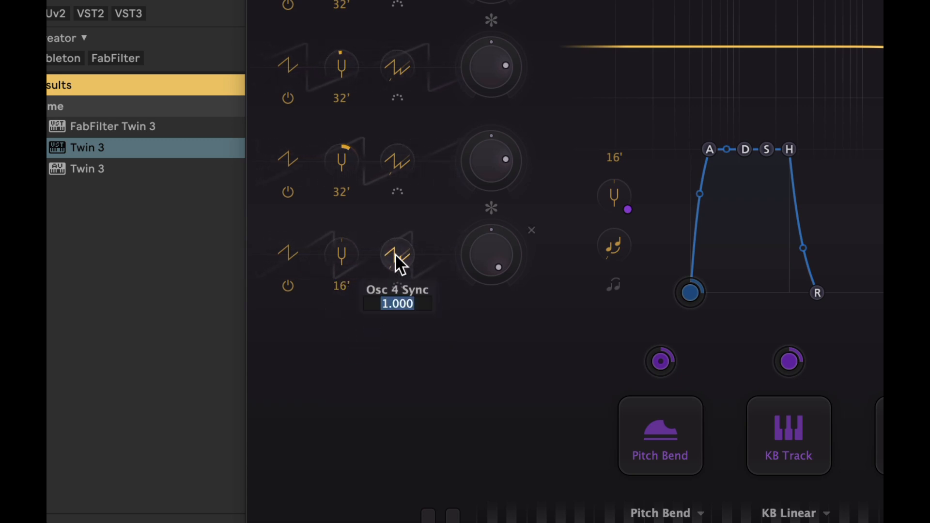
{"action": "type", "text": "4"}
{"action": "key", "text": "Return"}
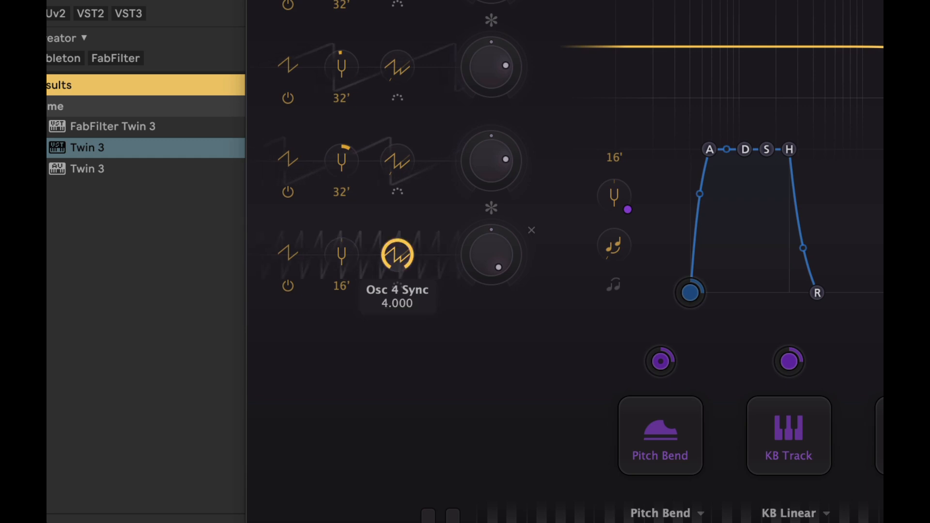
{"action": "double_click", "coordinate": [485, 243]}
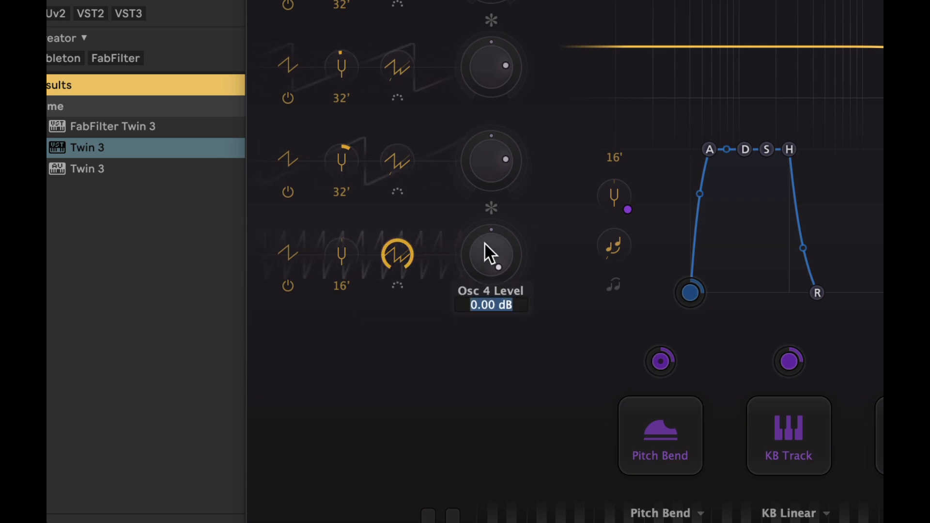
{"action": "type", "text": "-12"}
{"action": "key", "text": "Return"}
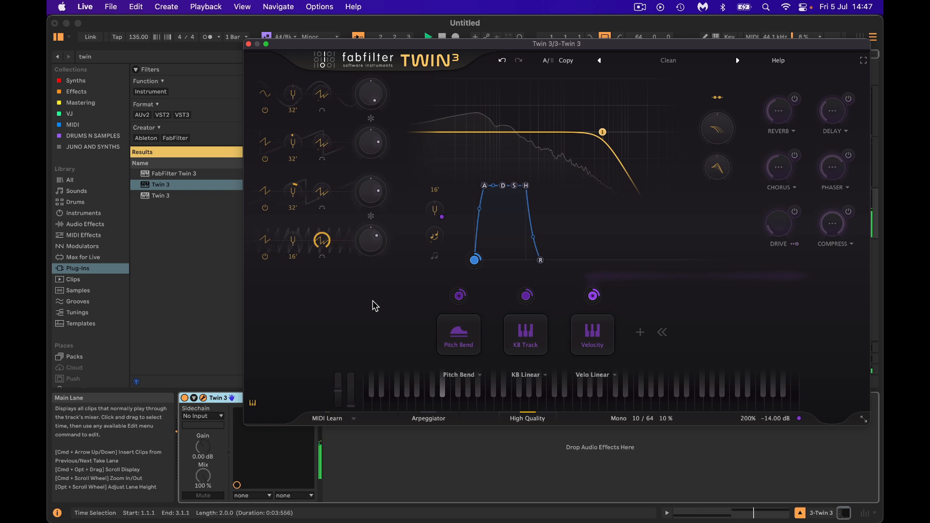
Step: Start playback, lower filter 1's cutoff to about 590 Hz and change its filter style
{"action": "key", "text": "space"}
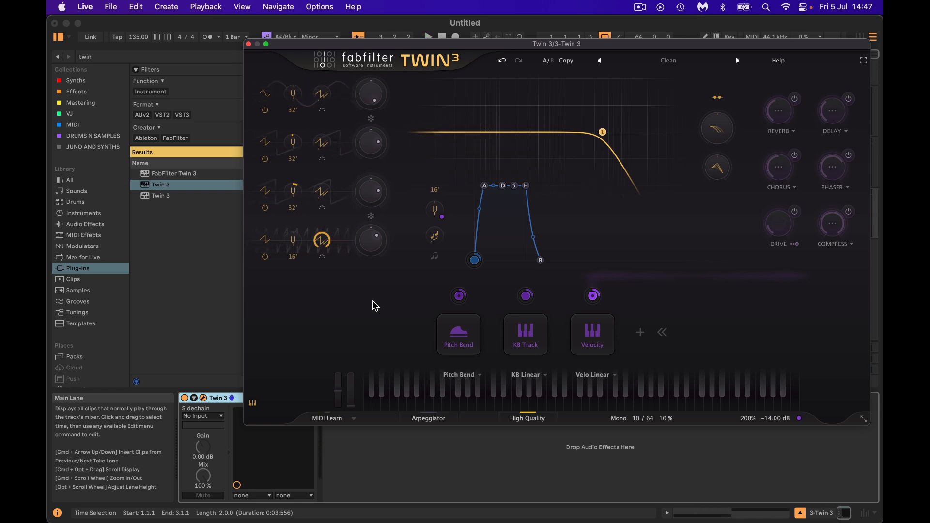
{"action": "left_click_drag", "start_coordinate": [602, 133], "coordinate": [557, 132]}
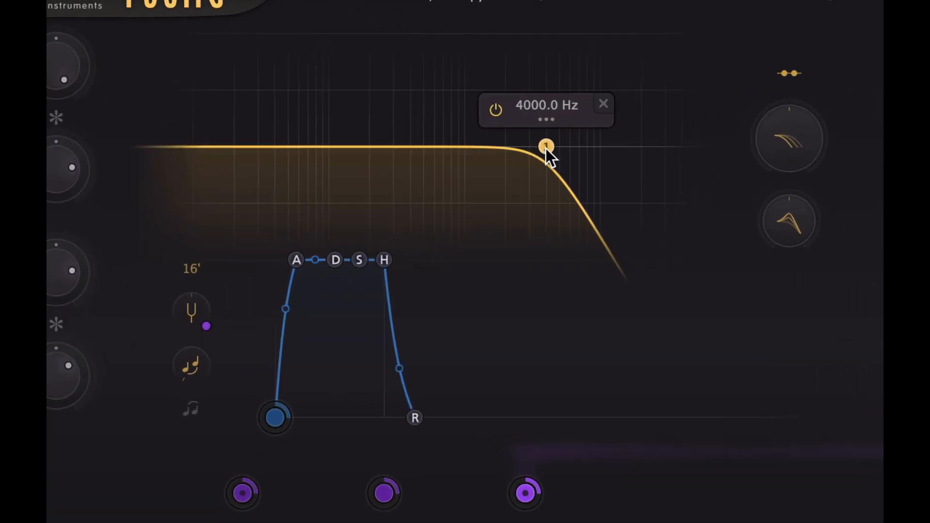
{"action": "left_click_drag", "start_coordinate": [412, 151], "coordinate": [386, 143]}
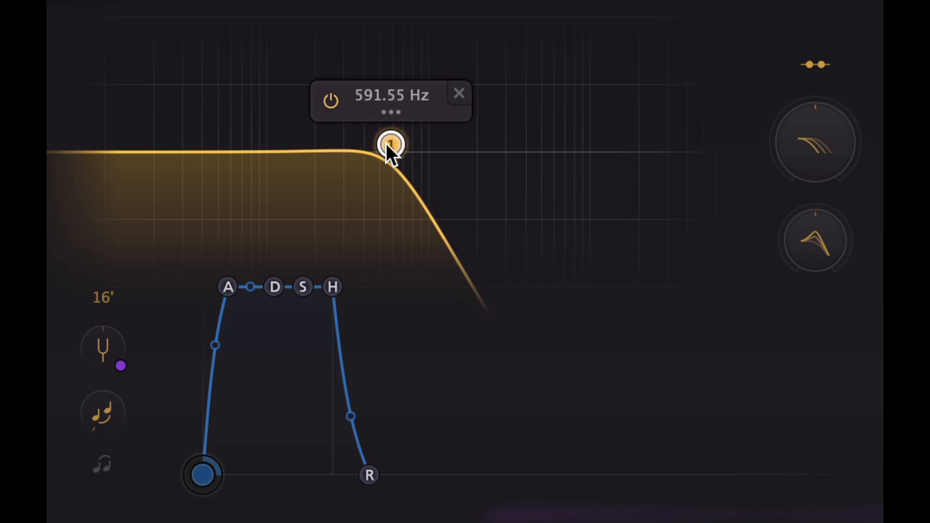
{"action": "mouse_move", "coordinate": [394, 110]}
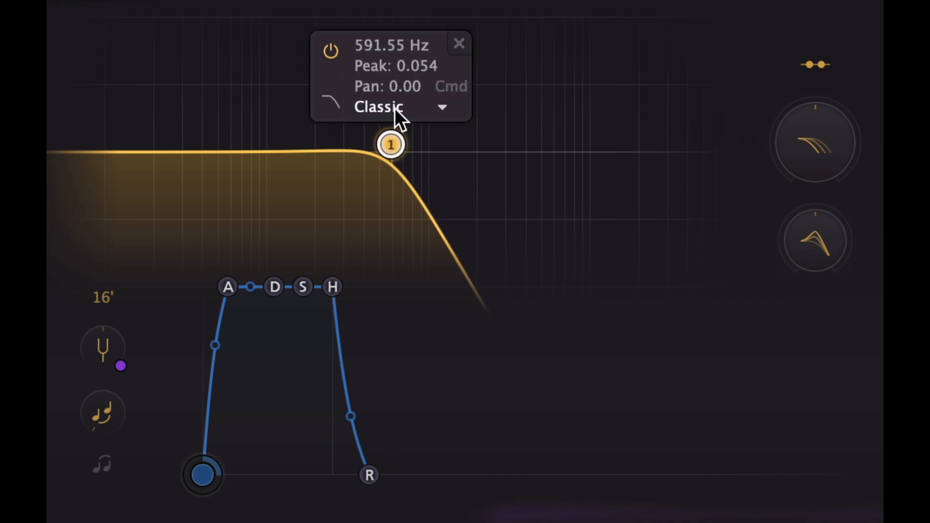
{"action": "left_click", "coordinate": [375, 108]}
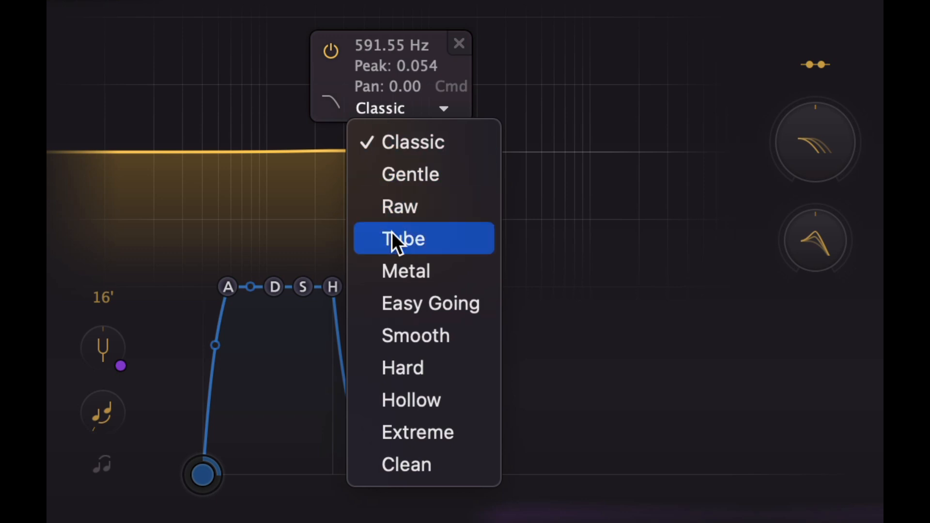
{"action": "left_click", "coordinate": [392, 262]}
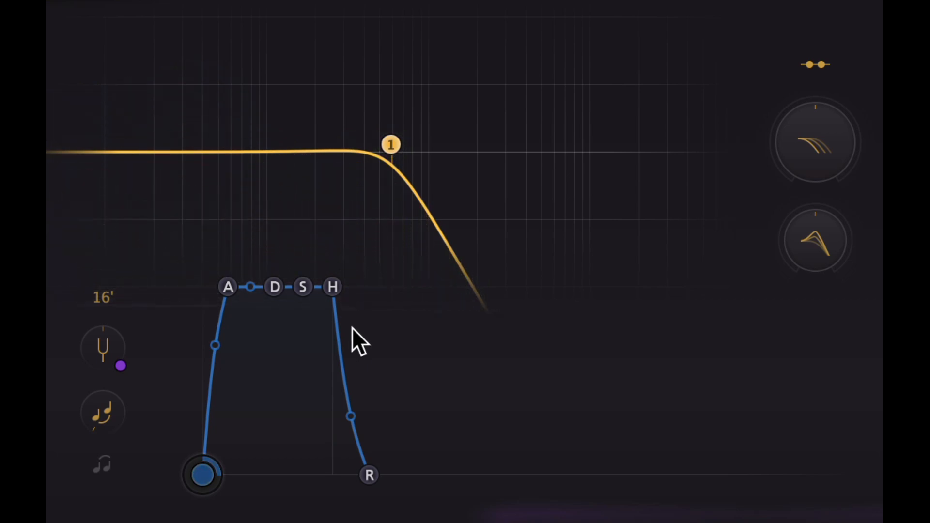
Step: Add a second filter band, make it a low shelf, and move it to a low frequency
{"action": "double_click", "coordinate": [359, 192]}
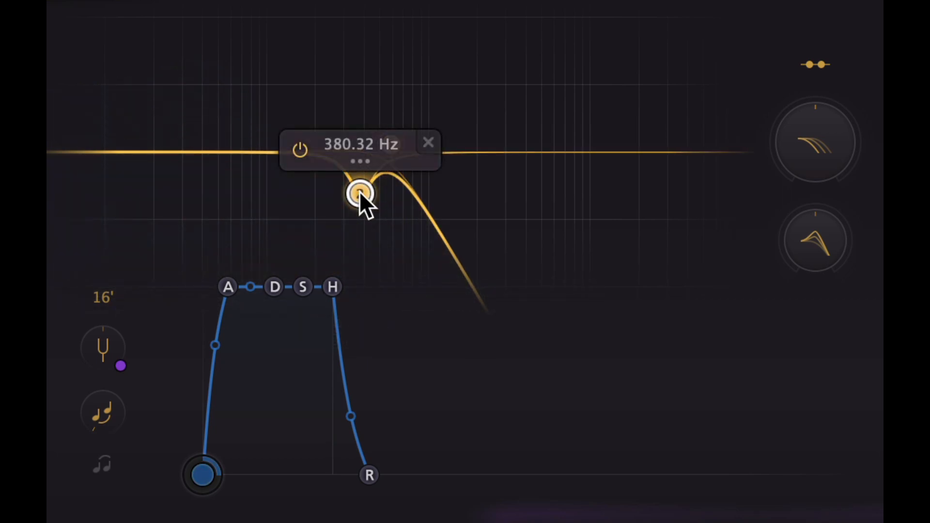
{"action": "left_click_drag", "start_coordinate": [360, 190], "coordinate": [286, 152]}
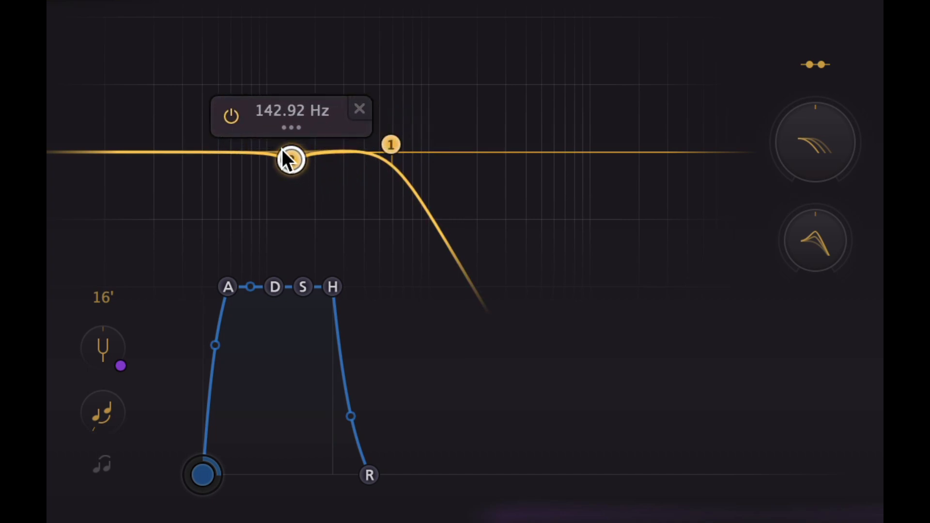
{"action": "left_click", "coordinate": [230, 116]}
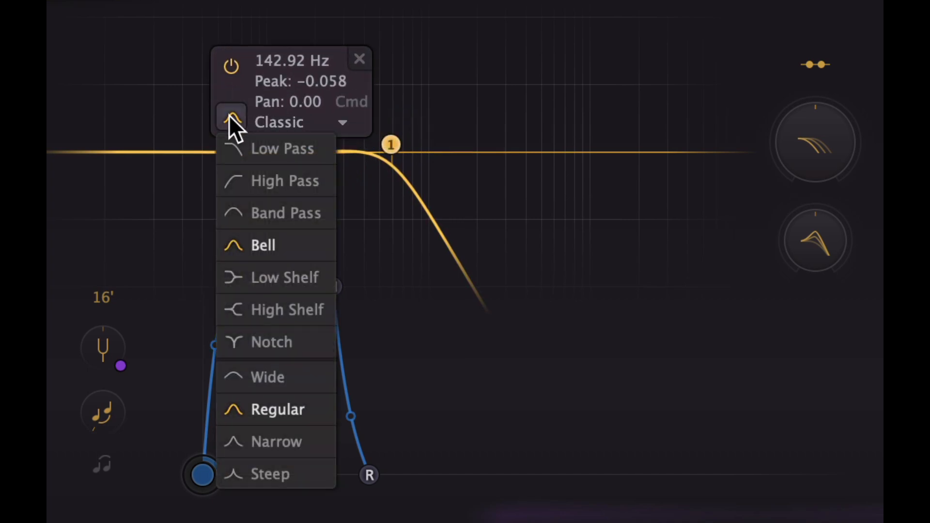
{"action": "left_click", "coordinate": [282, 274]}
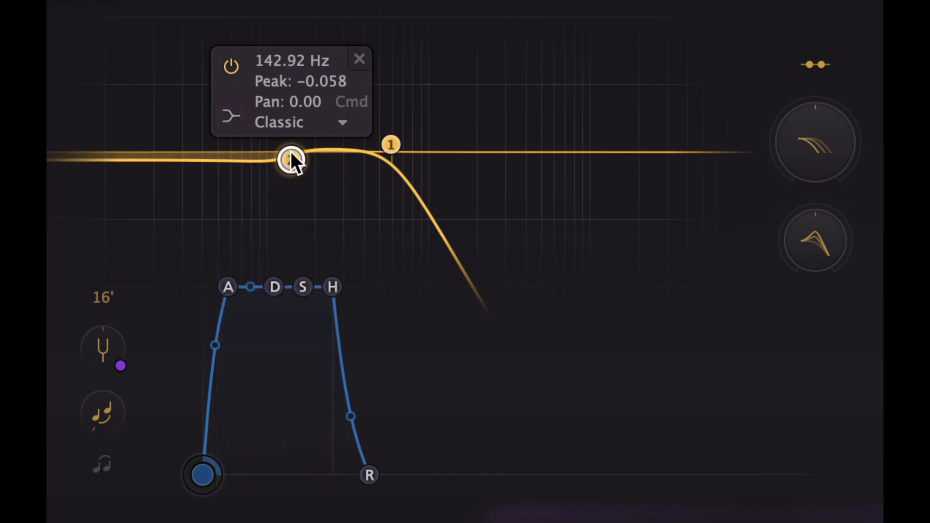
{"action": "left_click_drag", "start_coordinate": [291, 154], "coordinate": [180, 146]}
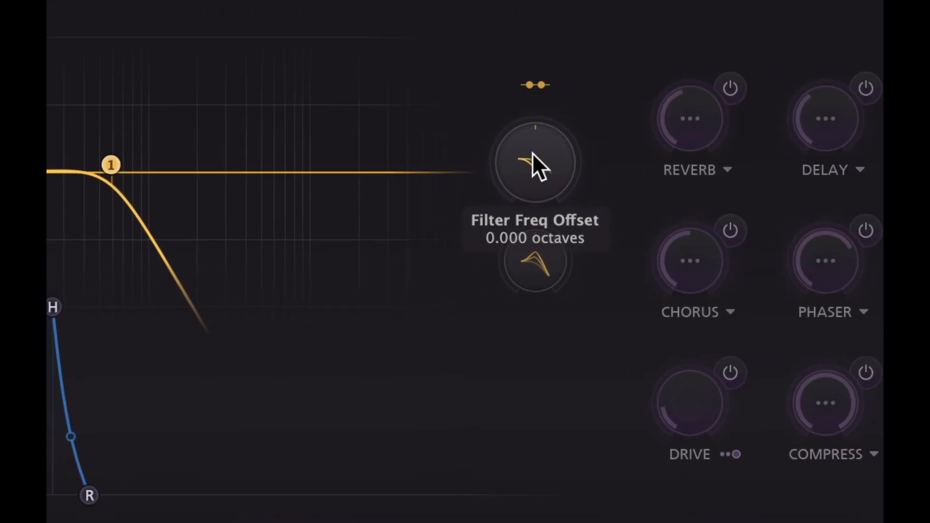
Step: Set the filter frequency offset to 3 octaves and the filter peak offset to 40%
{"action": "mouse_move", "coordinate": [812, 132]}
{"action": "double_click", "coordinate": [533, 154]}
{"action": "type", "text": "3"}
{"action": "key", "text": "Return"}
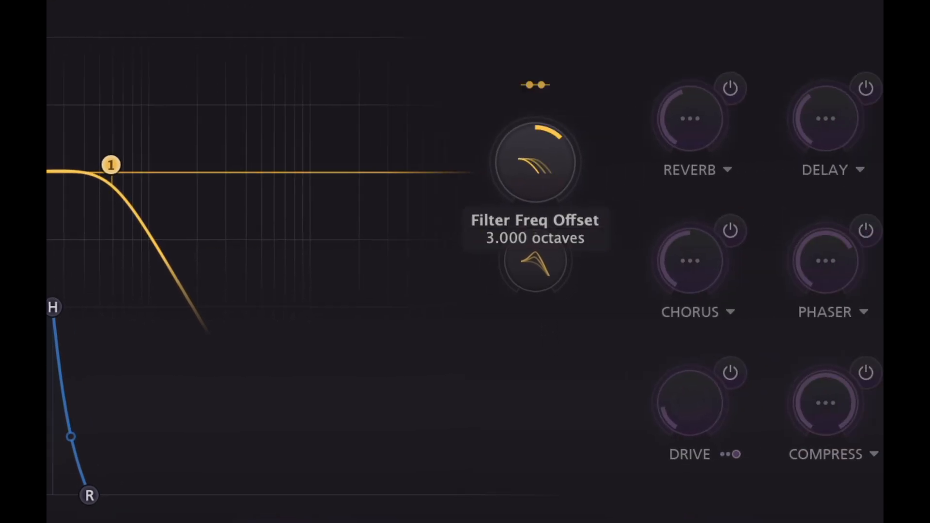
{"action": "double_click", "coordinate": [539, 262]}
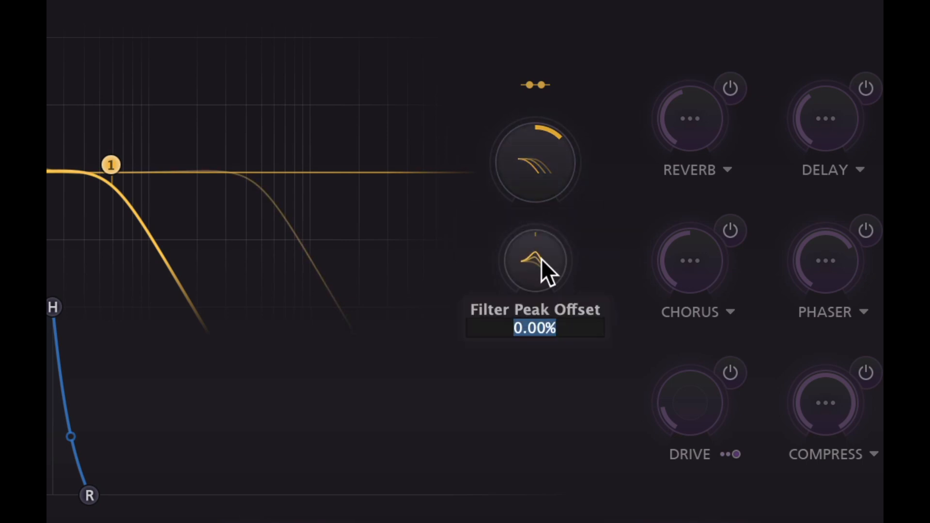
{"action": "type", "text": "40"}
{"action": "key", "text": "Return"}
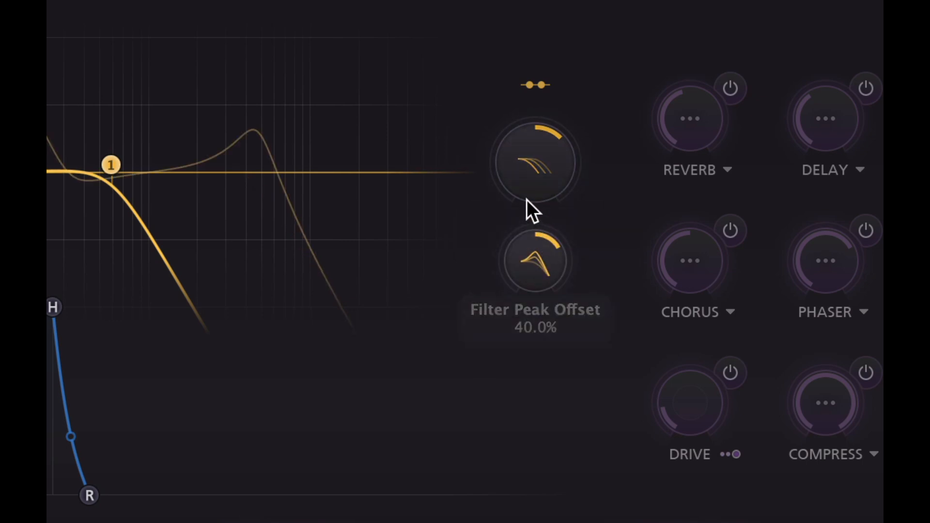
{"action": "left_click", "coordinate": [538, 79]}
{"action": "left_click", "coordinate": [557, 151]}
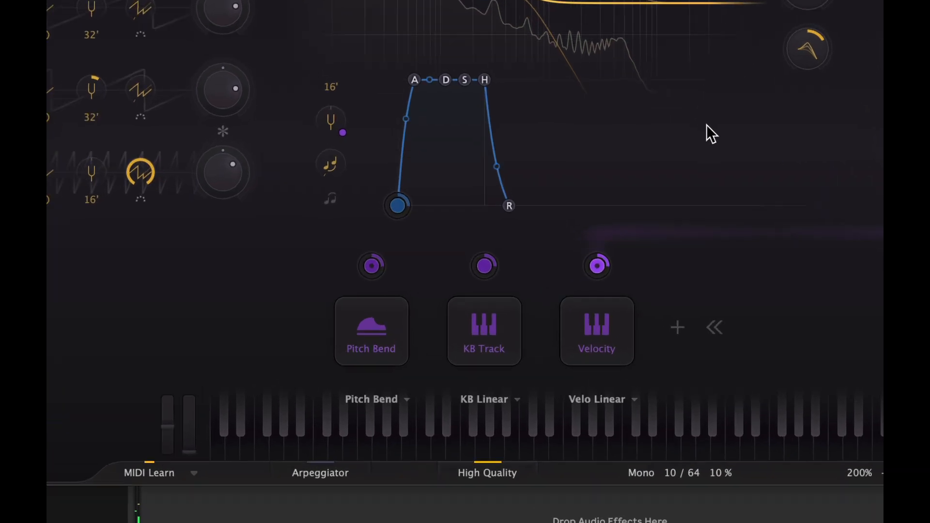
Step: Add a new XLFO modulation source and sync its rate to 1/16
{"action": "left_click", "coordinate": [677, 328]}
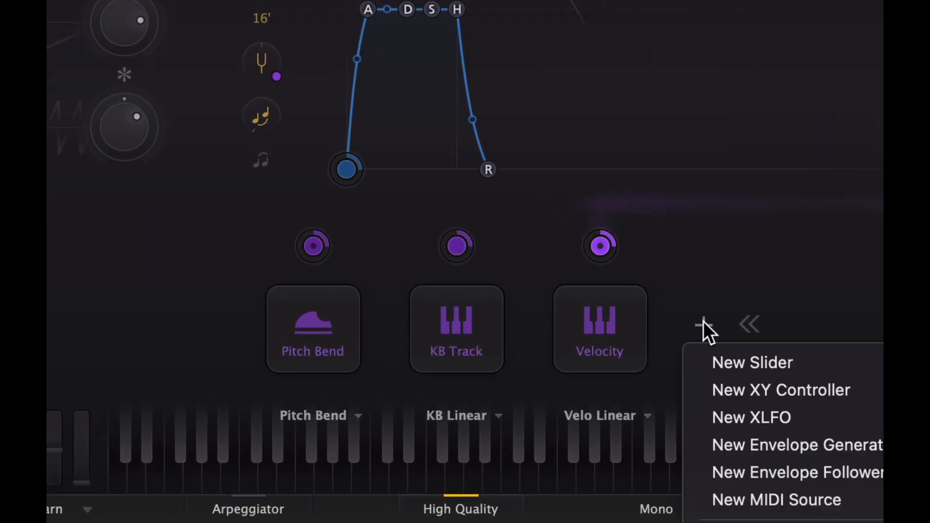
{"action": "left_click", "coordinate": [735, 409]}
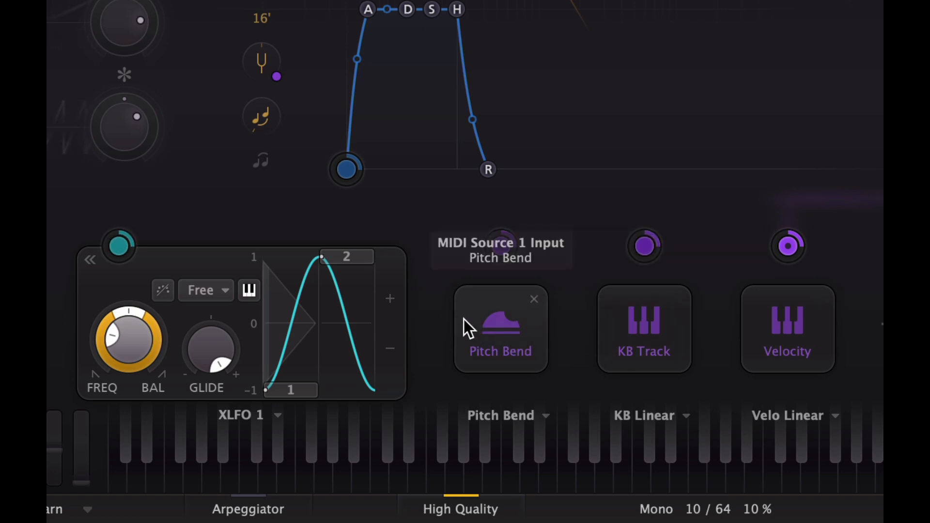
{"action": "left_click", "coordinate": [223, 291]}
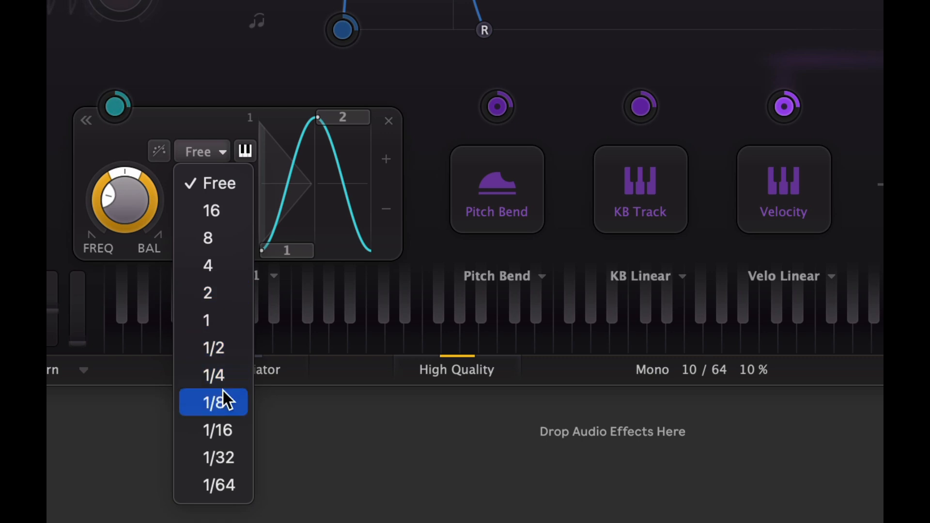
{"action": "left_click", "coordinate": [216, 431]}
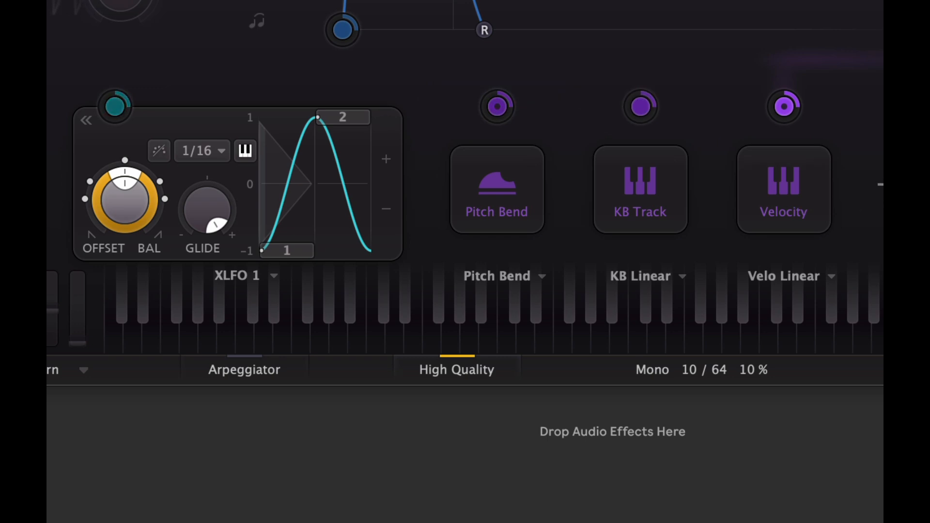
Step: Add a new envelope generator and set its attack time
{"action": "left_click", "coordinate": [695, 179]}
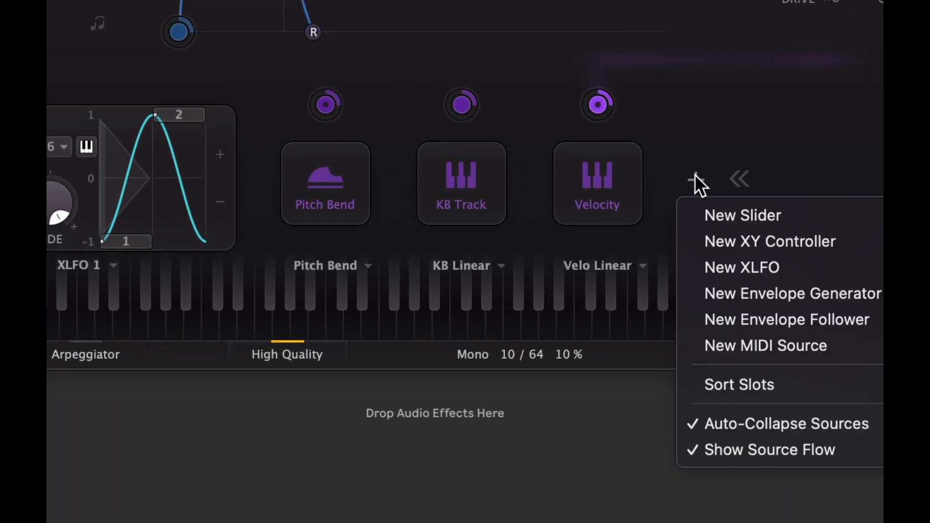
{"action": "left_click", "coordinate": [730, 293]}
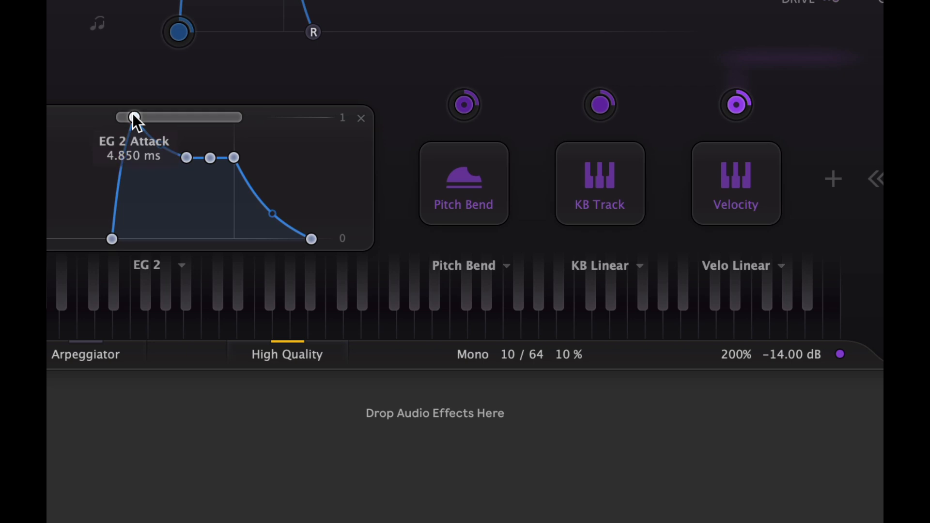
{"action": "double_click", "coordinate": [132, 113]}
{"action": "type", "text": "3.4"}
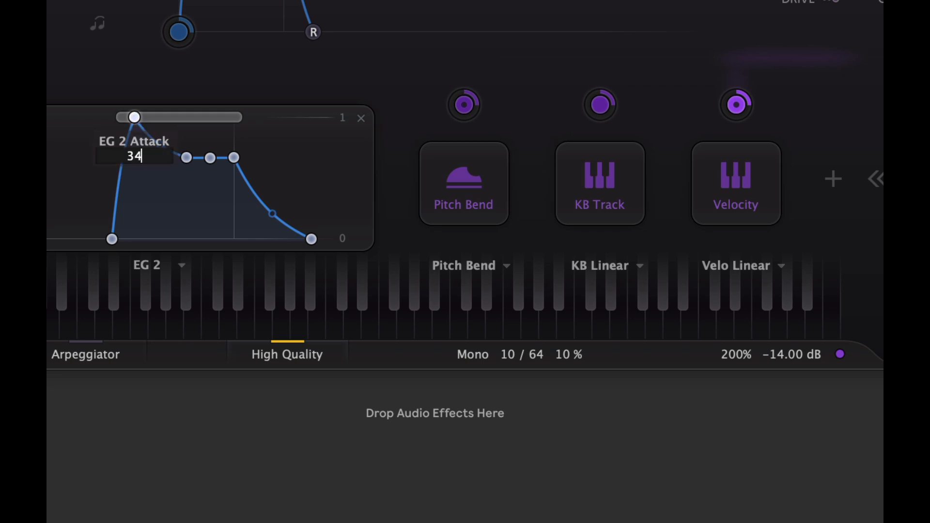
{"action": "type", "text": "28"}
{"action": "key", "text": "Return"}
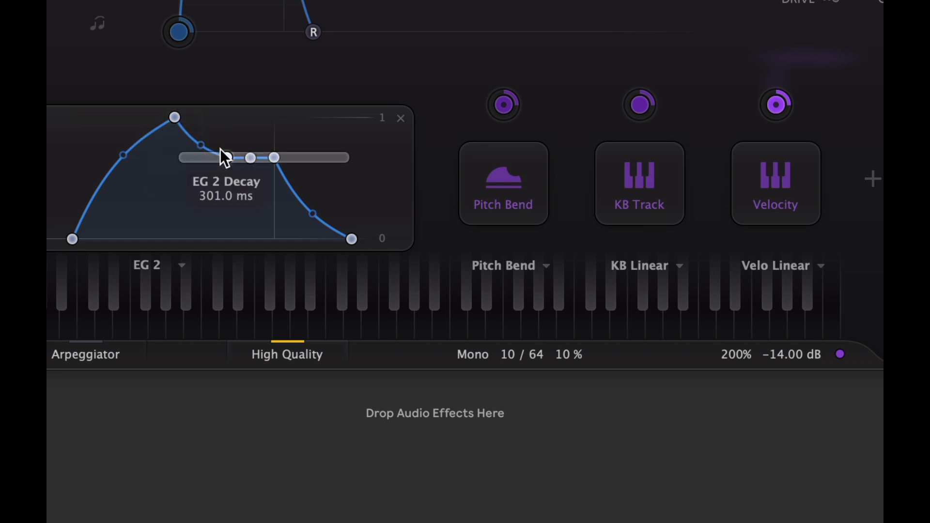
Step: Set EG 2's sustain to 0 dB and adjust its release time
{"action": "double_click", "coordinate": [250, 156]}
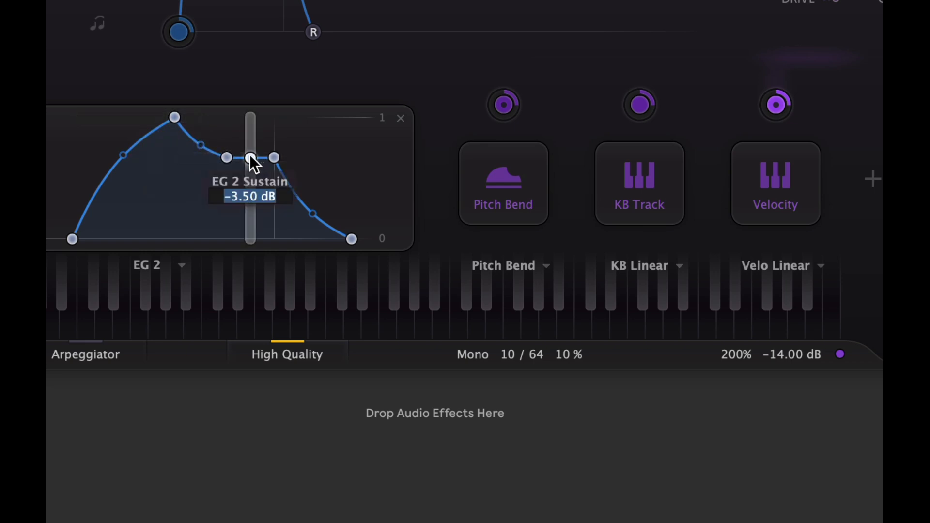
{"action": "type", "text": "0"}
{"action": "key", "text": "Return"}
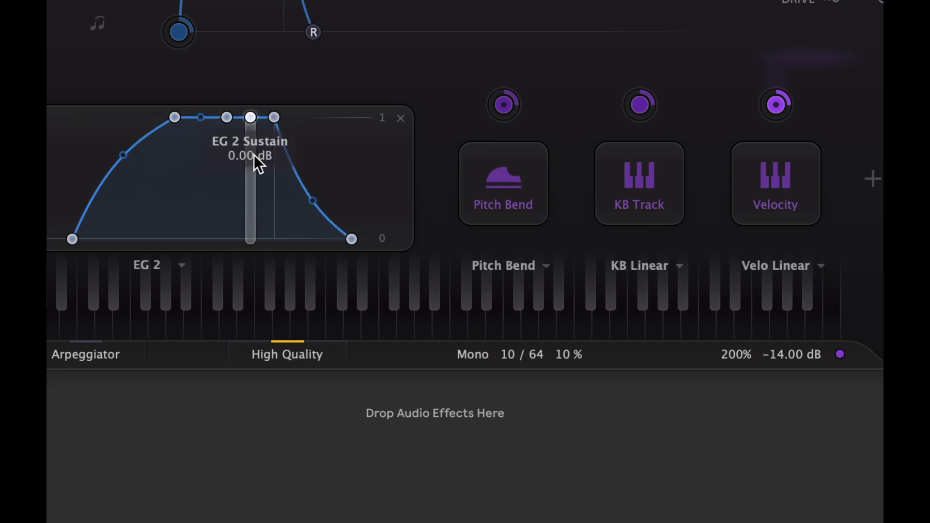
{"action": "double_click", "coordinate": [348, 232]}
{"action": "key", "text": "BackSpace"}
{"action": "type", "text": "1"}
{"action": "key", "text": "Return"}
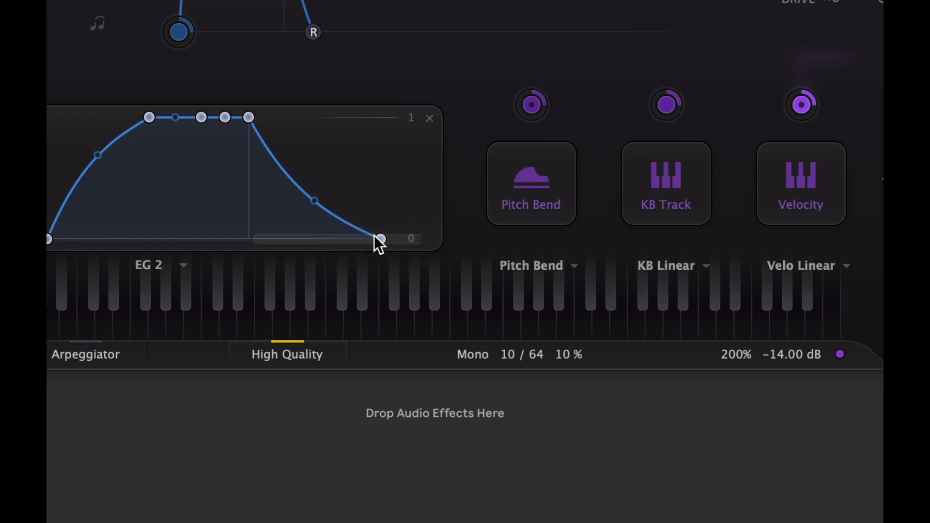
{"action": "left_click_drag", "start_coordinate": [382, 238], "coordinate": [177, 244]}
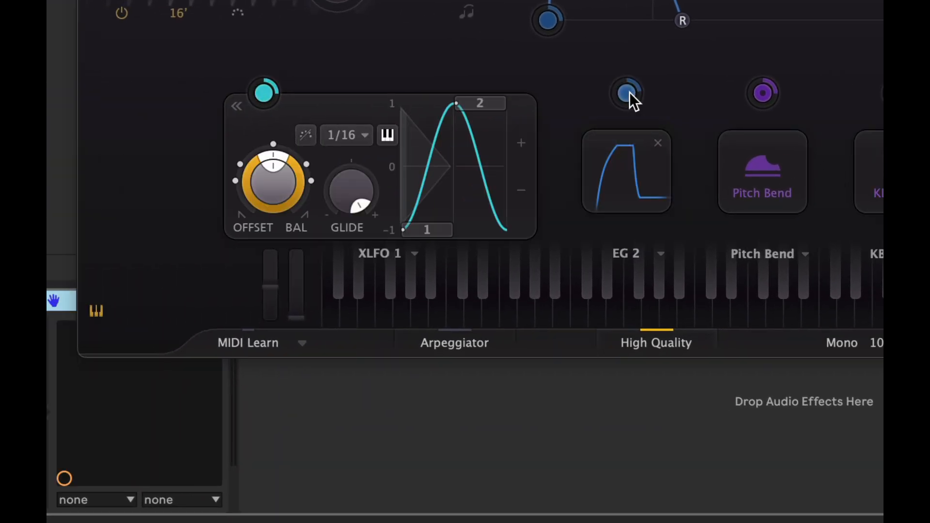
Step: Route EG 2 to XLFO 1's level, set the XLFO 1 level to 0 and the modulation amount to 1
{"action": "left_click_drag", "start_coordinate": [630, 97], "coordinate": [261, 94]}
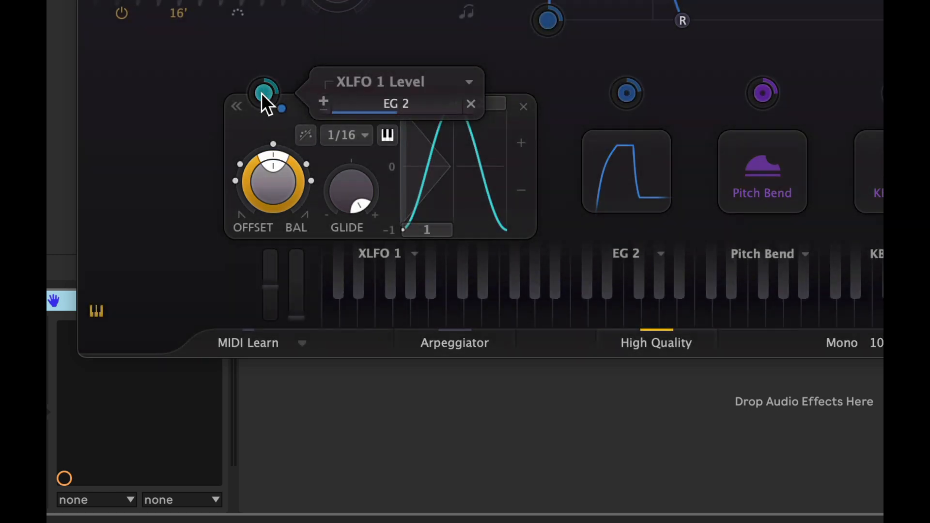
{"action": "double_click", "coordinate": [264, 105]}
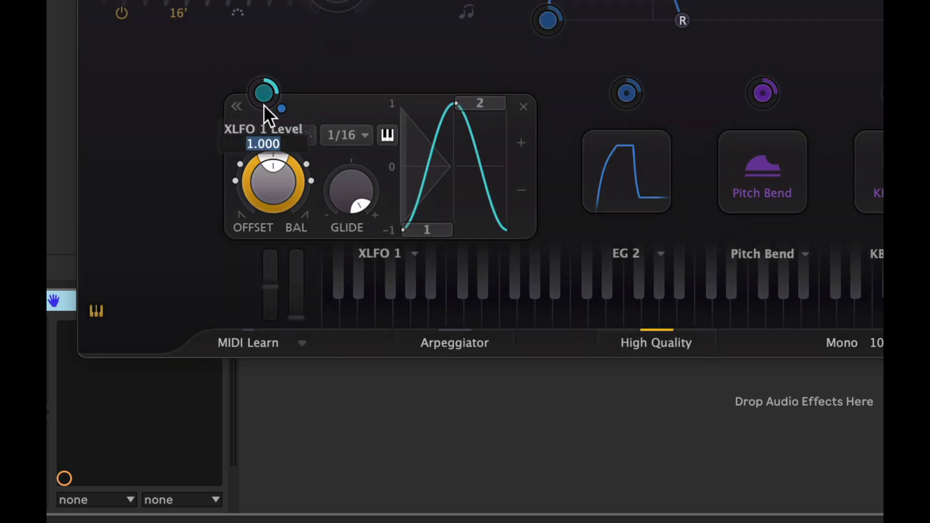
{"action": "type", "text": "0"}
{"action": "key", "text": "Return"}
{"action": "mouse_move", "coordinate": [272, 100]}
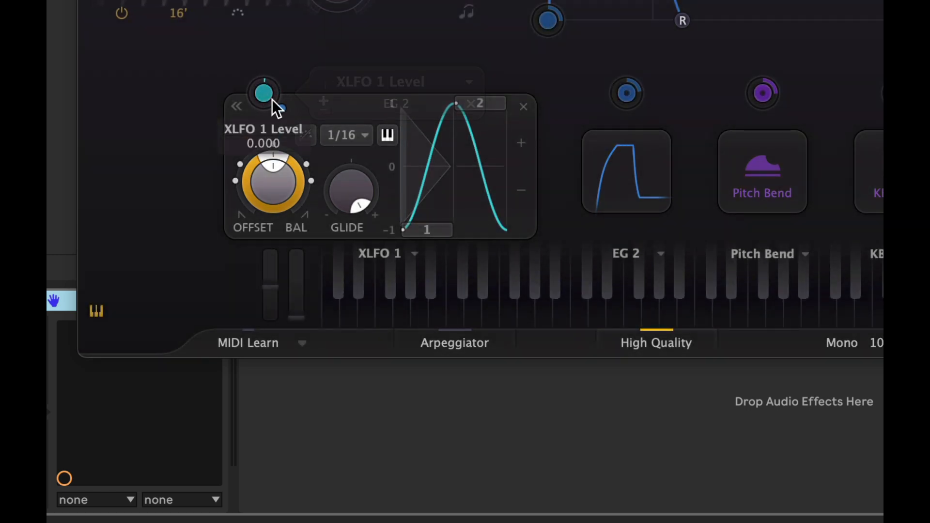
{"action": "double_click", "coordinate": [393, 108]}
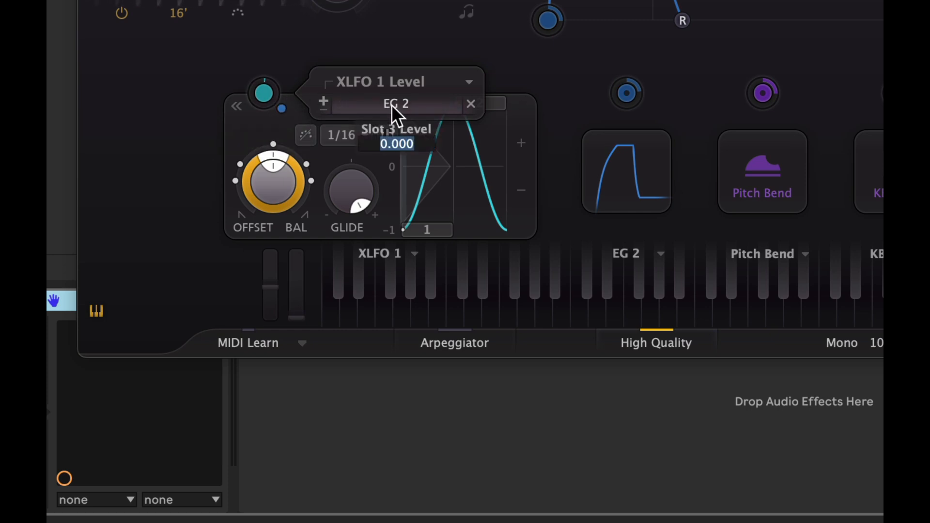
{"action": "type", "text": "1"}
{"action": "key", "text": "Return"}
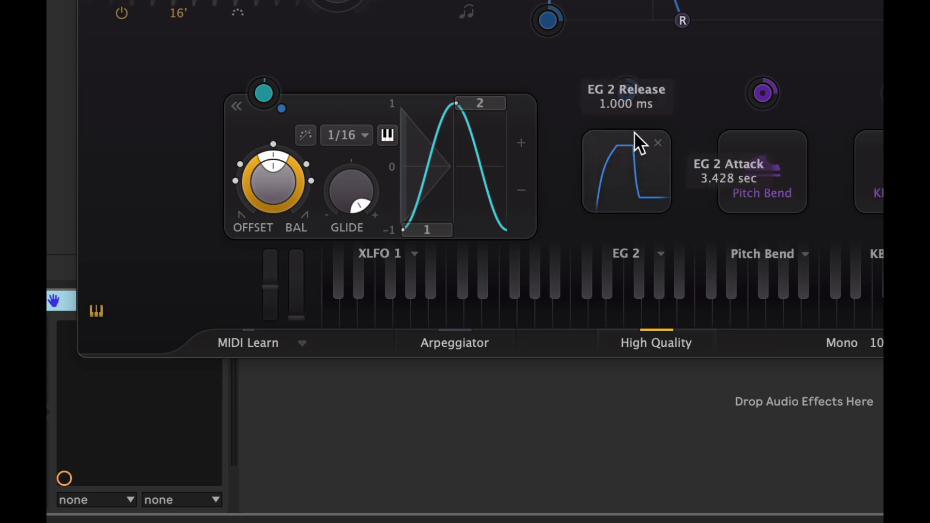
Step: Route EG 2 to XLFO 1's glide with a modulation amount of 1
{"action": "left_click_drag", "start_coordinate": [630, 94], "coordinate": [348, 199]}
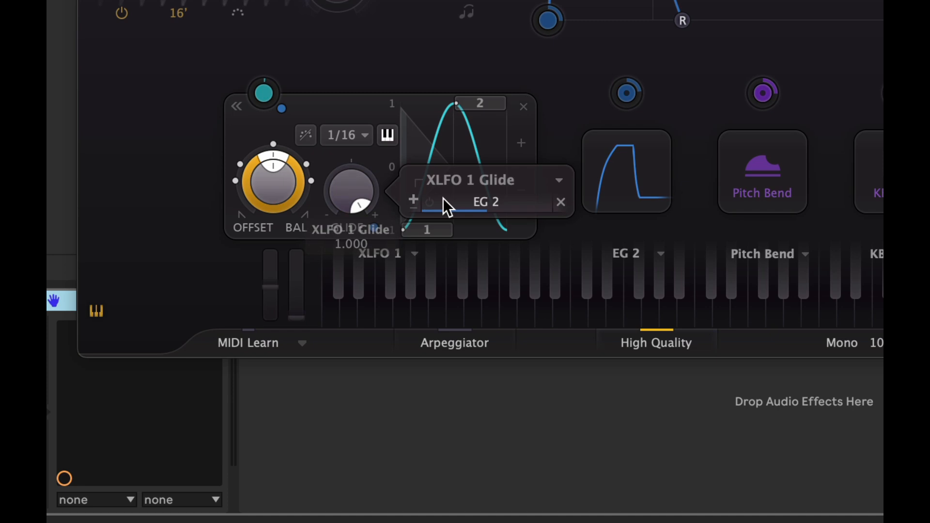
{"action": "double_click", "coordinate": [466, 209]}
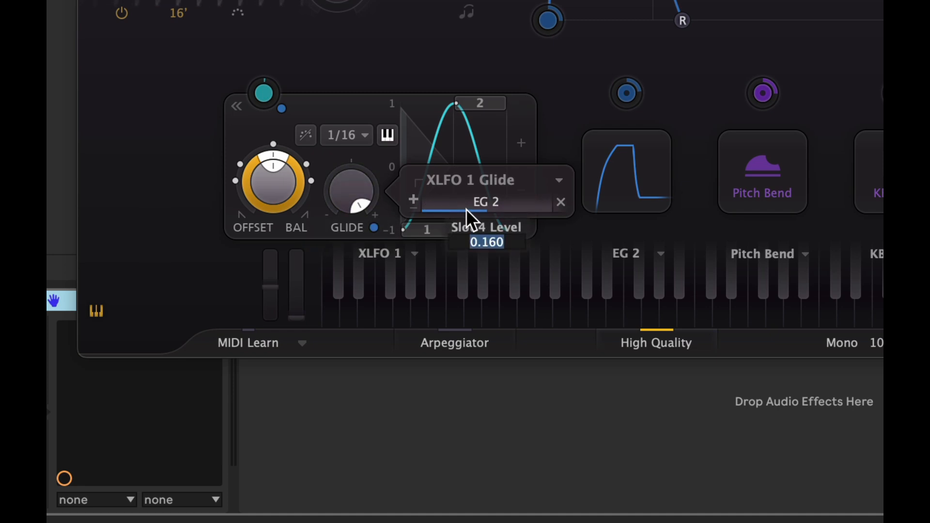
{"action": "type", "text": "1"}
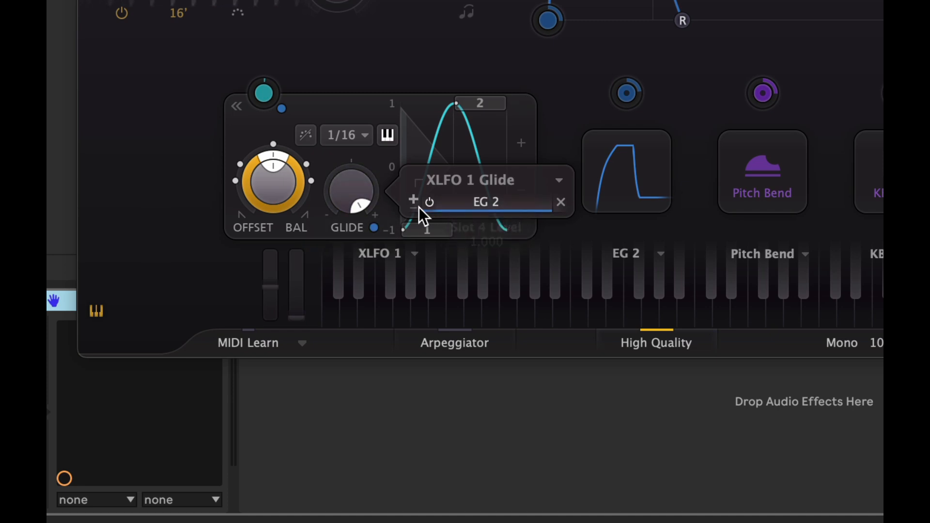
{"action": "left_click", "coordinate": [334, 91]}
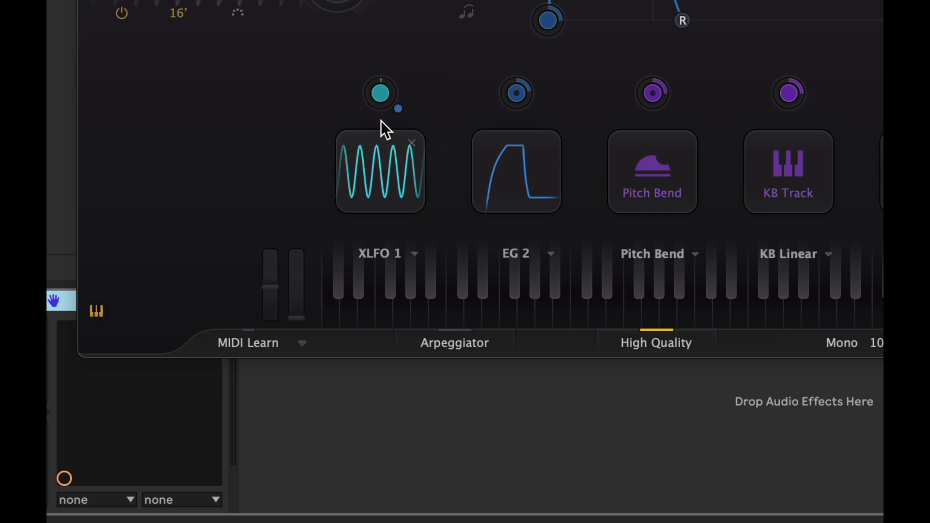
Step: Enable the Chorus effect and set the chorus amount to 60%
{"action": "left_click", "coordinate": [374, 143]}
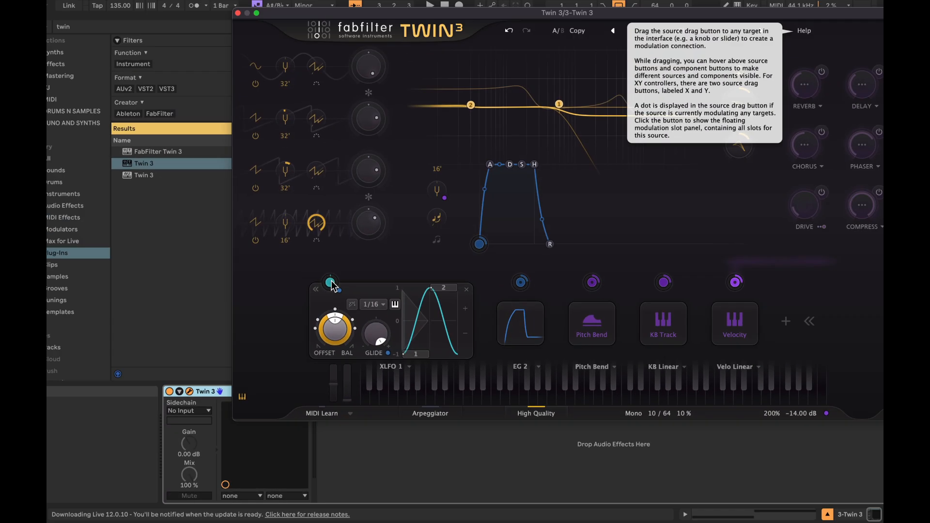
{"action": "left_click_drag", "start_coordinate": [335, 295], "coordinate": [789, 129]}
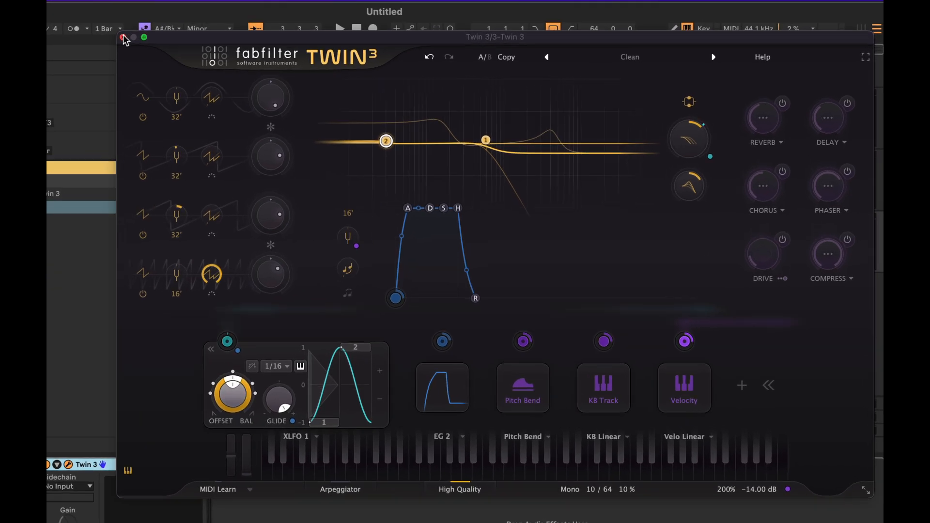
{"action": "left_click", "coordinate": [782, 171]}
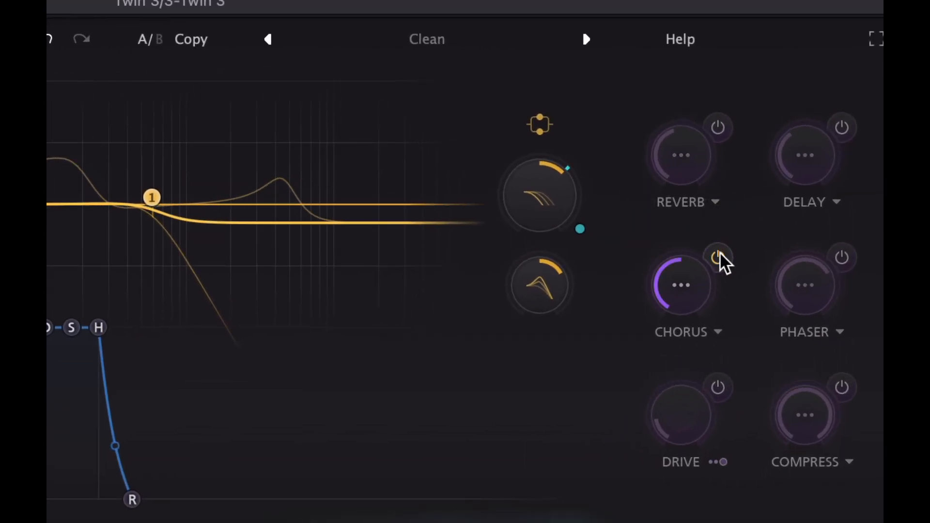
{"action": "double_click", "coordinate": [691, 284]}
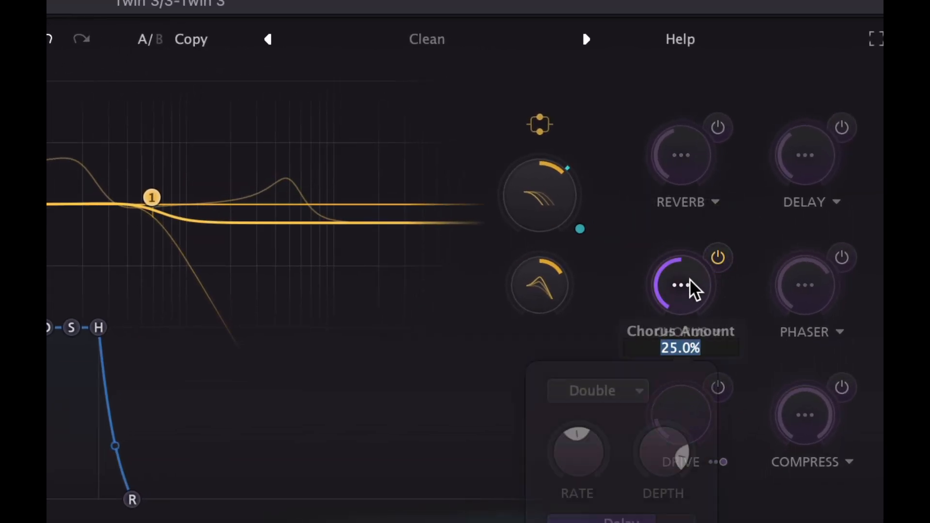
{"action": "type", "text": "60"}
{"action": "key", "text": "Return"}
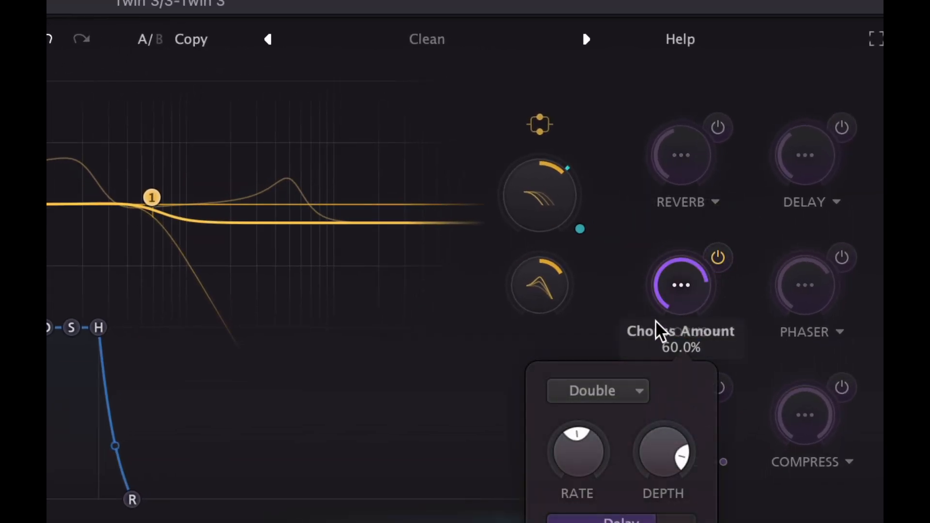
Step: Keep the chorus mode on Double and lower the chorus rate
{"action": "left_click", "coordinate": [590, 391]}
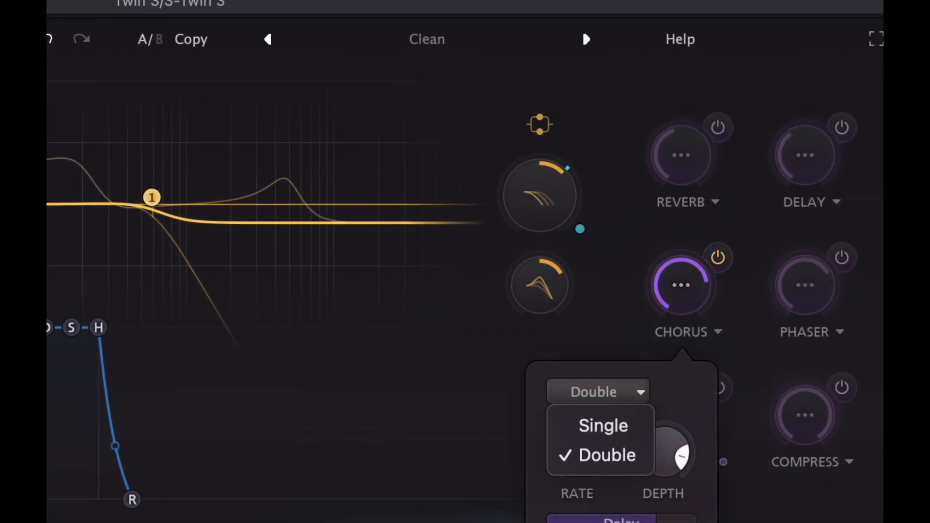
{"action": "left_click", "coordinate": [588, 455]}
{"action": "mouse_move", "coordinate": [584, 447]}
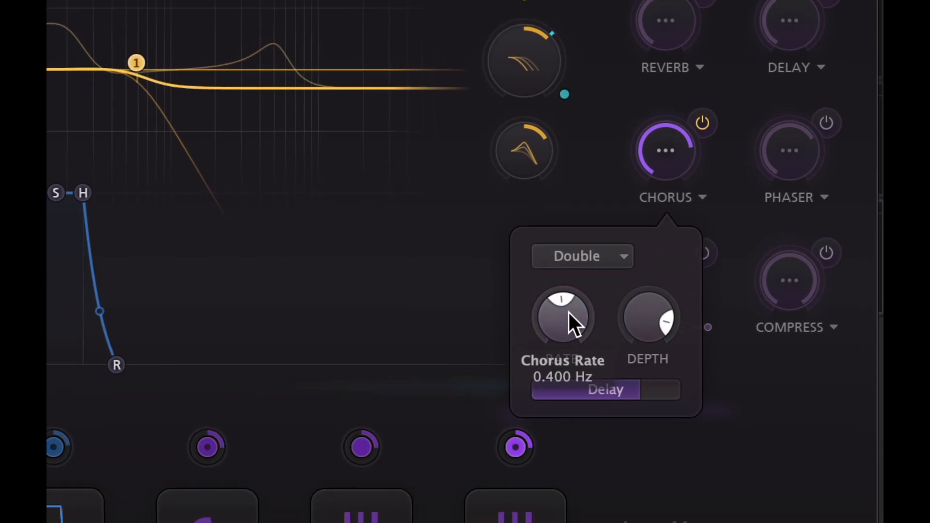
{"action": "left_click_drag", "start_coordinate": [567, 317], "coordinate": [559, 440]}
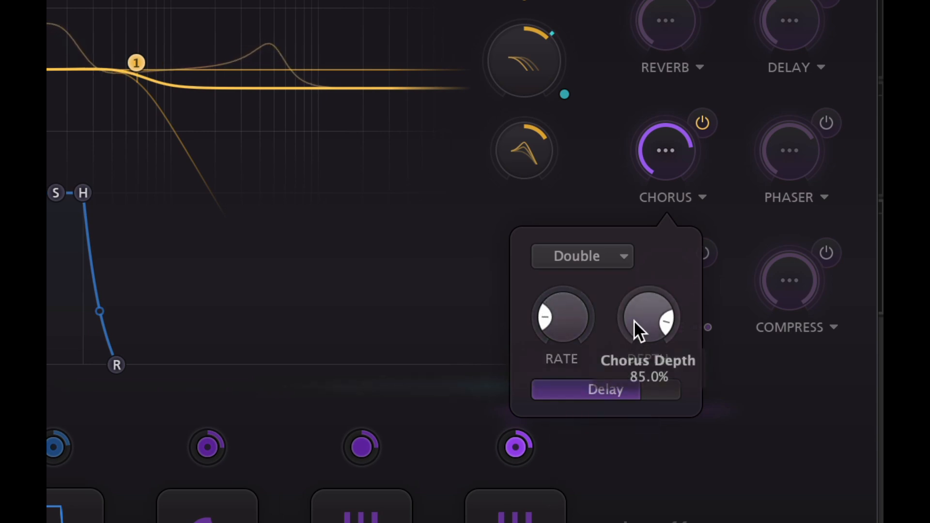
Step: Raise the chorus depth and slightly lengthen the chorus delay
{"action": "left_click_drag", "start_coordinate": [634, 321], "coordinate": [653, 156]}
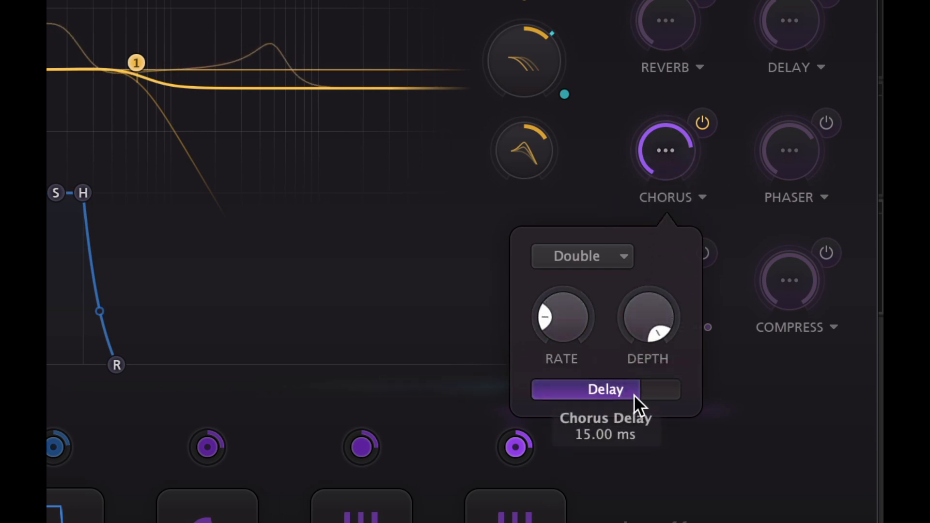
{"action": "left_click_drag", "start_coordinate": [635, 401], "coordinate": [656, 394]}
{"action": "left_click", "coordinate": [426, 244]}
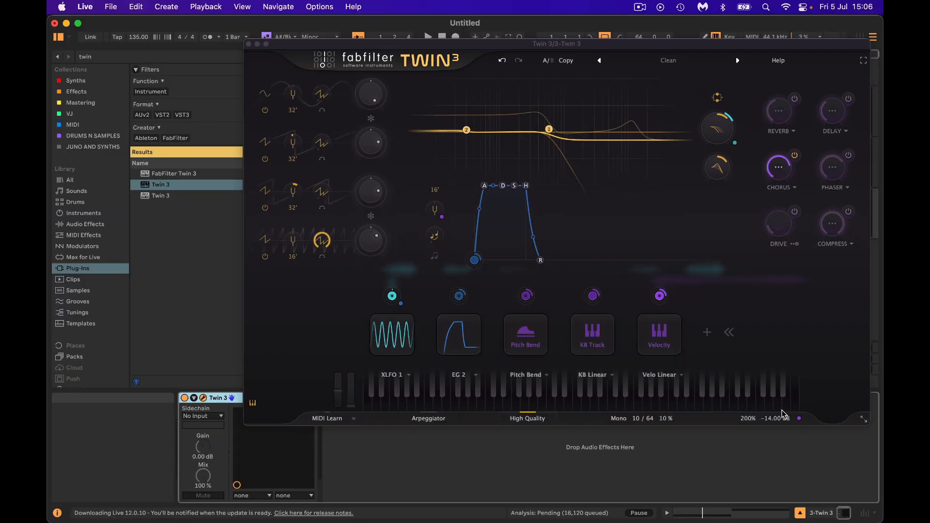
Step: Set Twin 3's output volume to -18 dB
{"action": "mouse_move", "coordinate": [778, 418]}
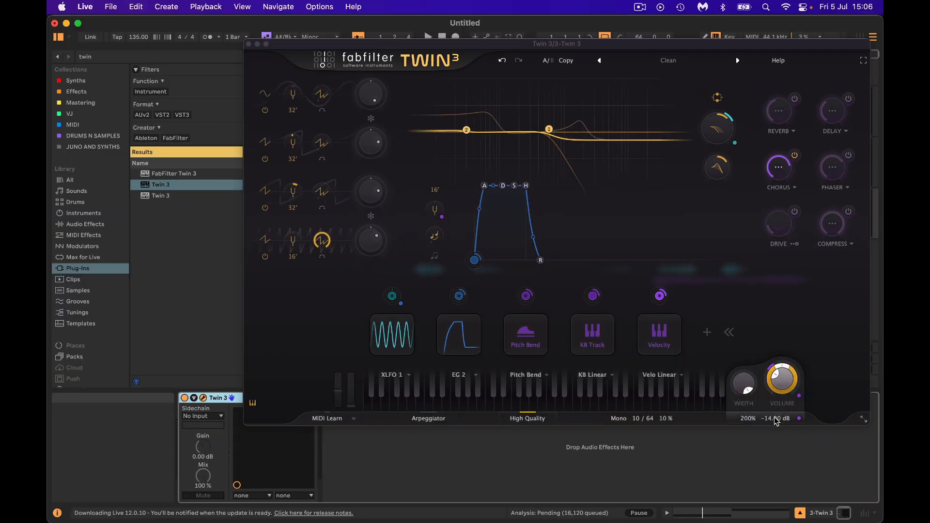
{"action": "left_click", "coordinate": [776, 421]}
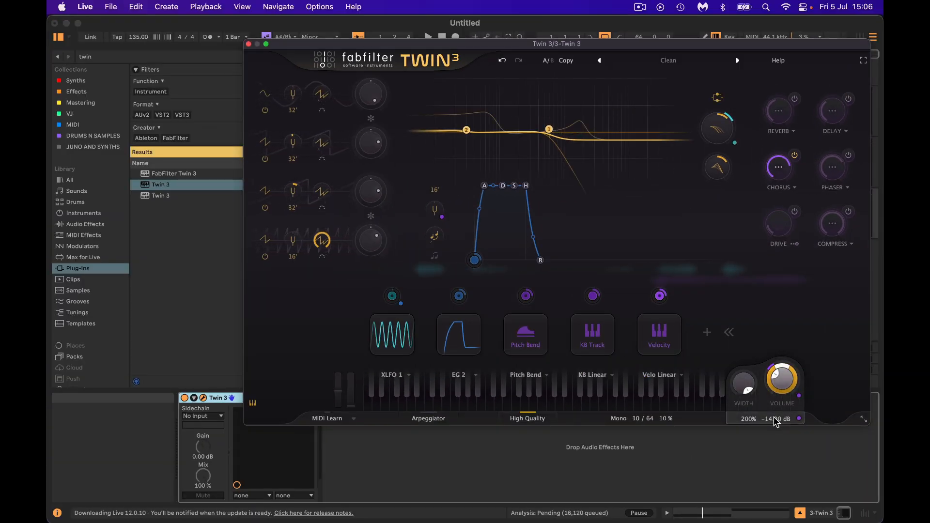
{"action": "double_click", "coordinate": [779, 379]}
{"action": "type", "text": "-1"}
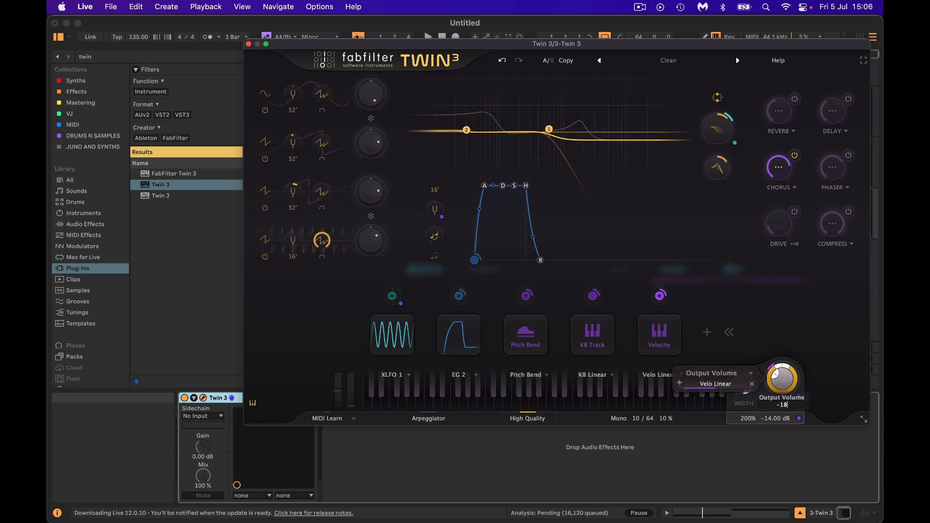
{"action": "type", "text": "8"}
{"action": "key", "text": "Return"}
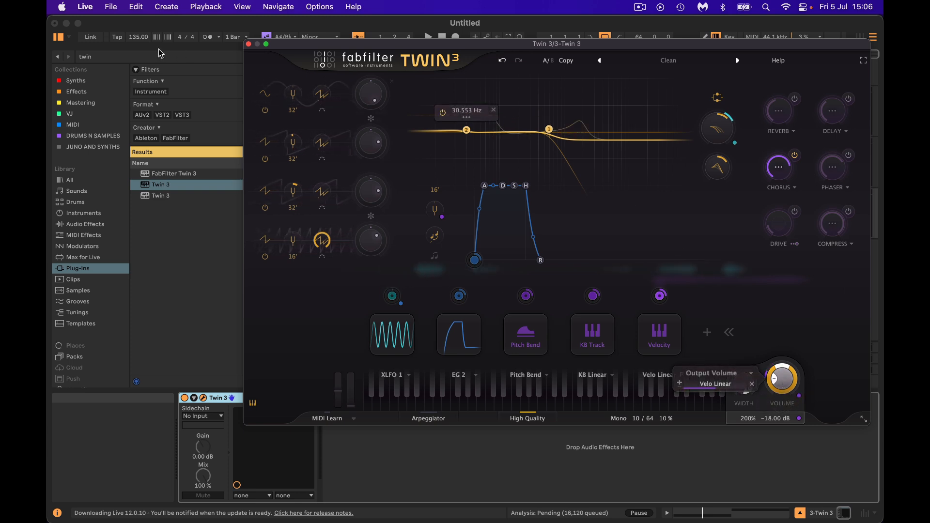
Step: Search the browser for "sat" and load FabFilter Saturn 2 after the synth
{"action": "left_click", "coordinate": [129, 57]}
{"action": "type", "text": "sat"}
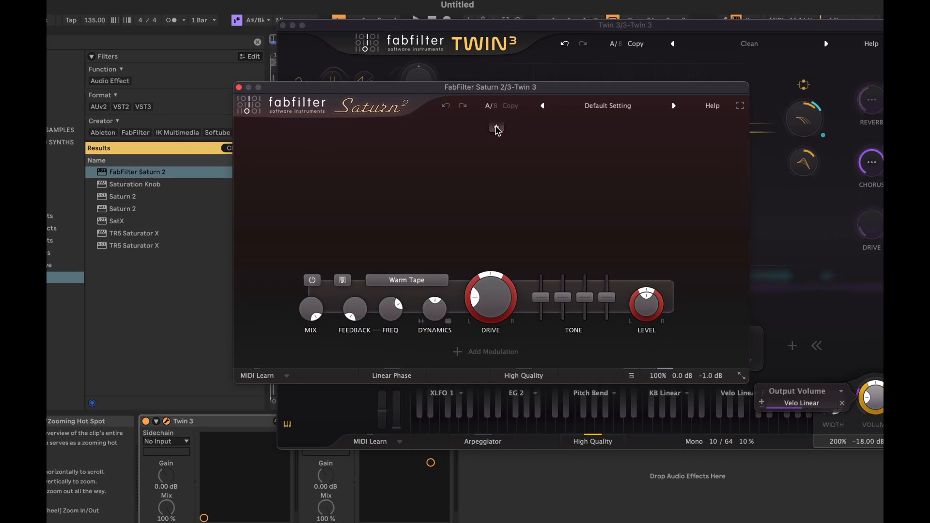
{"action": "left_click", "coordinate": [496, 127]}
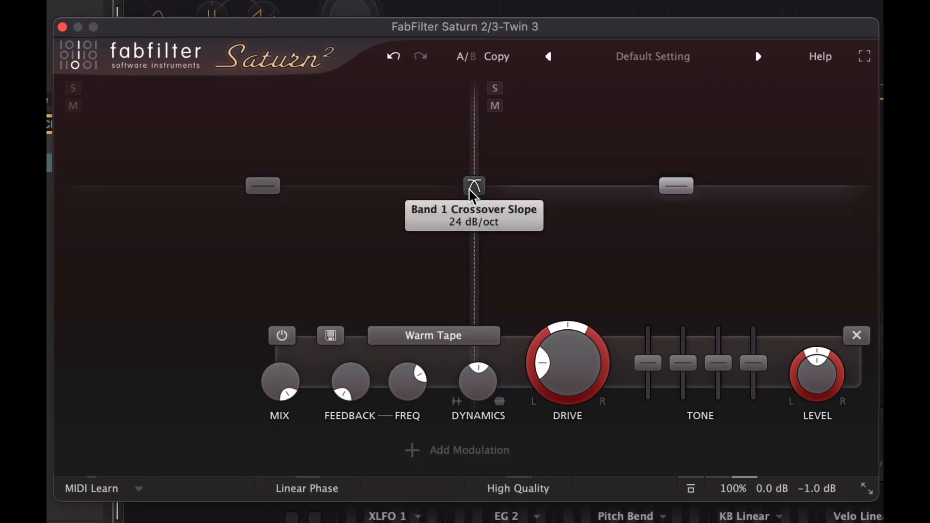
Step: Split Saturn into two bands with the crossover frequency at 400 Hz
{"action": "left_click_drag", "start_coordinate": [473, 242], "coordinate": [427, 241]}
{"action": "double_click", "coordinate": [427, 241]}
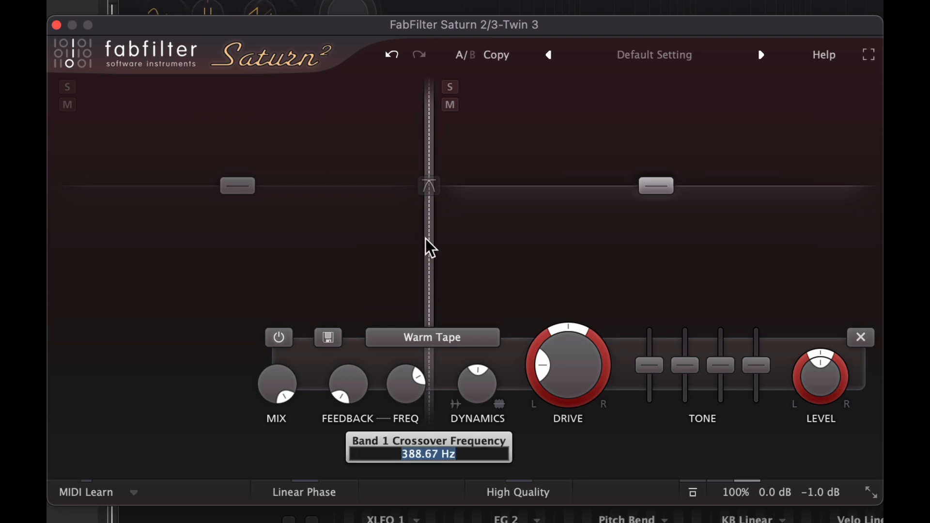
{"action": "type", "text": "400"}
{"action": "key", "text": "Return"}
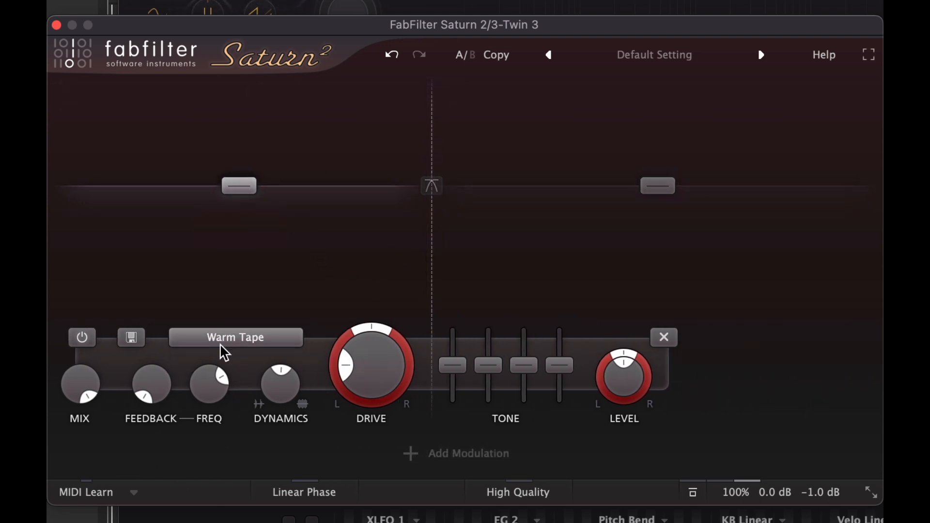
Step: Set band 1's saturation style to Warm Tube and its level to 3 dB
{"action": "left_click", "coordinate": [221, 342]}
{"action": "mouse_move", "coordinate": [217, 376]}
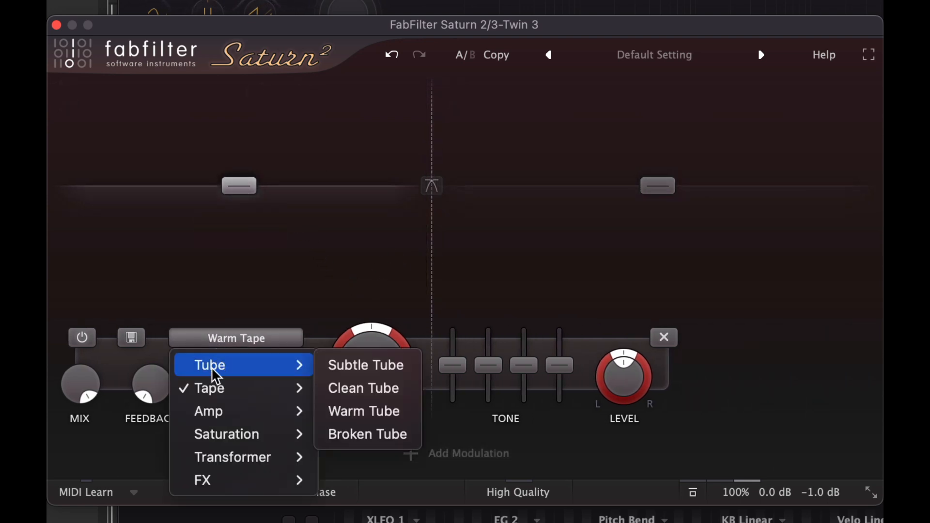
{"action": "left_click", "coordinate": [383, 412]}
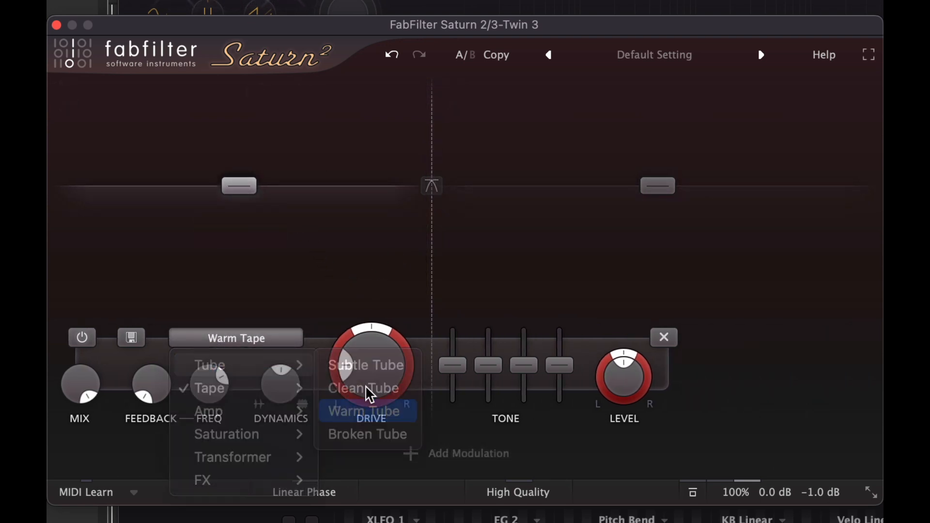
{"action": "double_click", "coordinate": [239, 186]}
{"action": "type", "text": "3"}
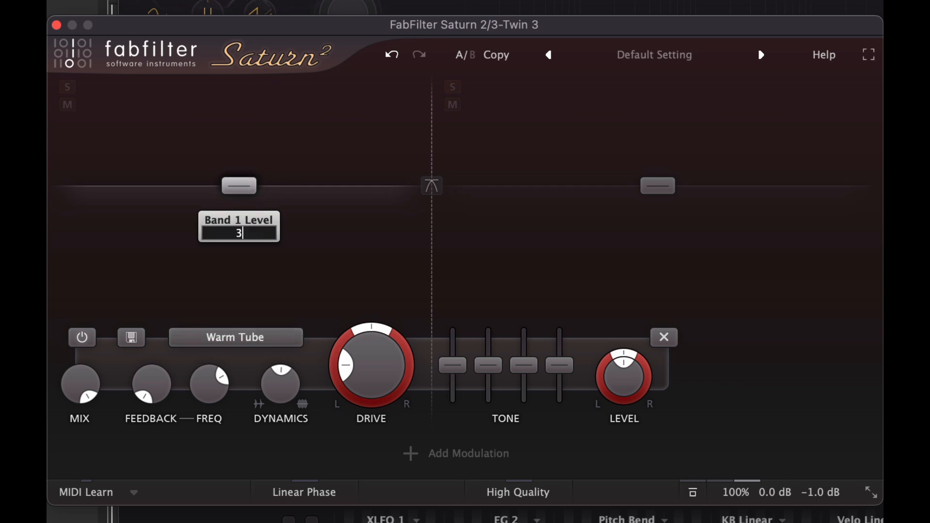
{"action": "key", "text": "Return"}
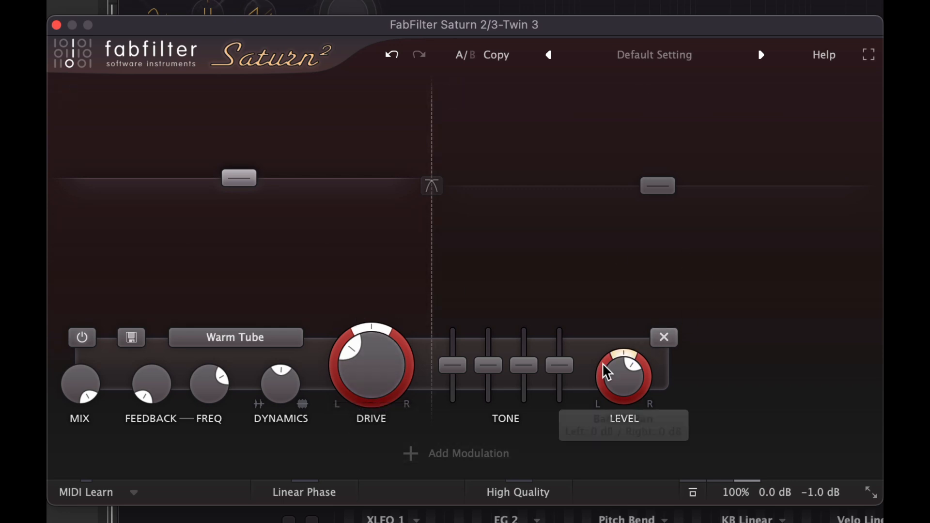
Step: Select band 2, raise its drive and set its level to 1 dB
{"action": "left_click", "coordinate": [631, 281]}
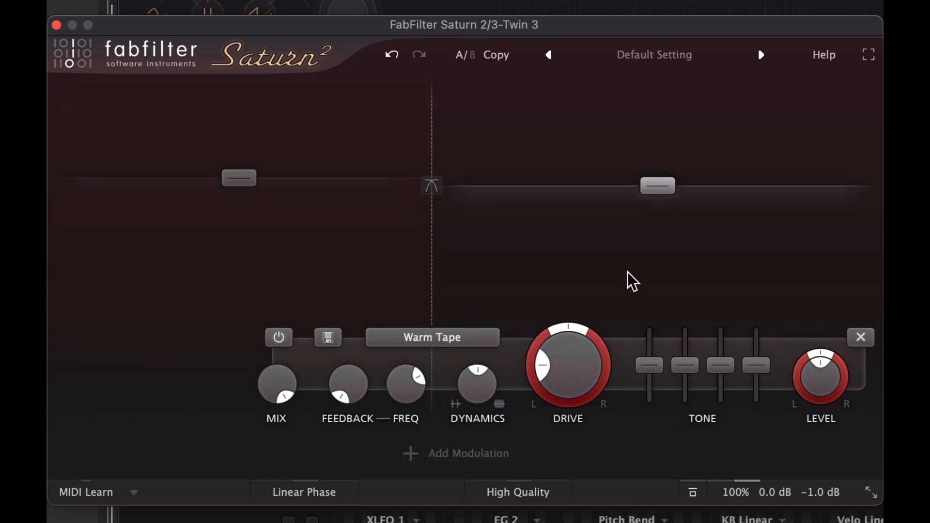
{"action": "left_click_drag", "start_coordinate": [565, 386], "coordinate": [551, 294]}
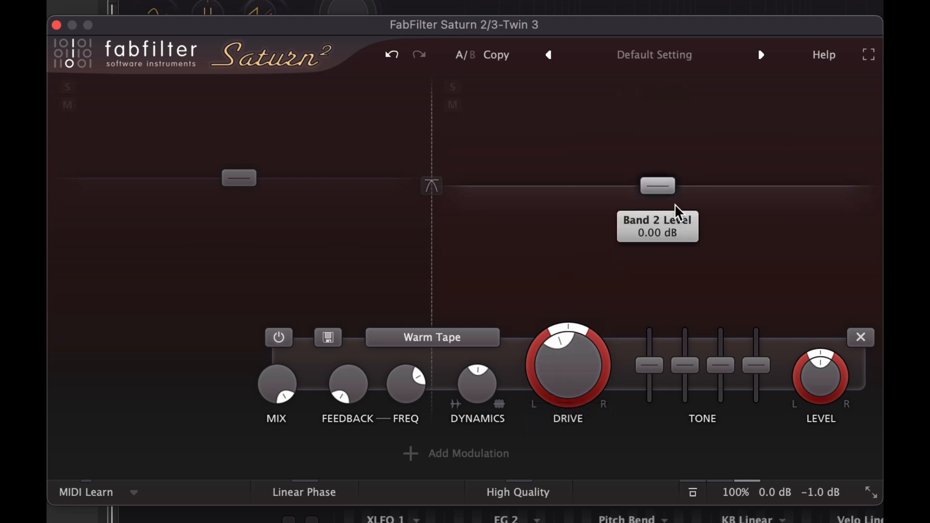
{"action": "double_click", "coordinate": [657, 186]}
{"action": "type", "text": "1"}
{"action": "key", "text": "Return"}
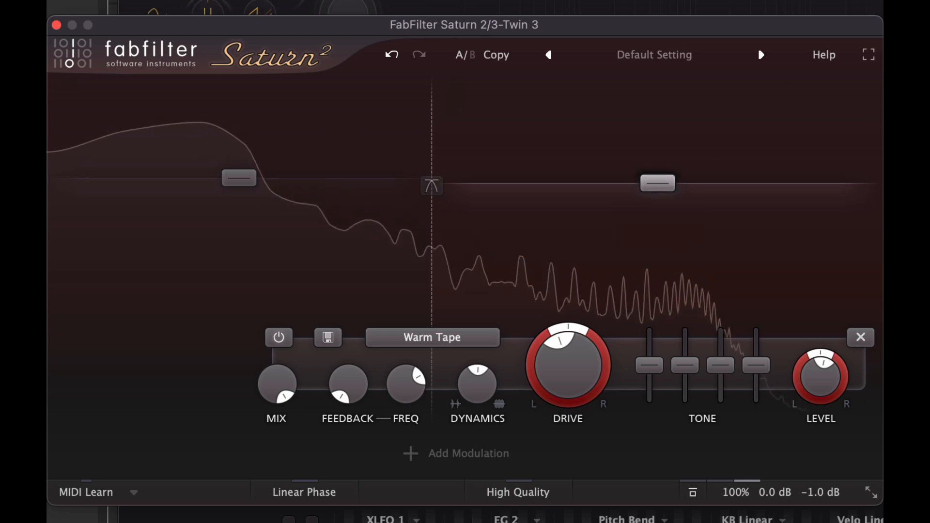
Step: Set Saturn's output gain to -3 dB
{"action": "double_click", "coordinate": [821, 377]}
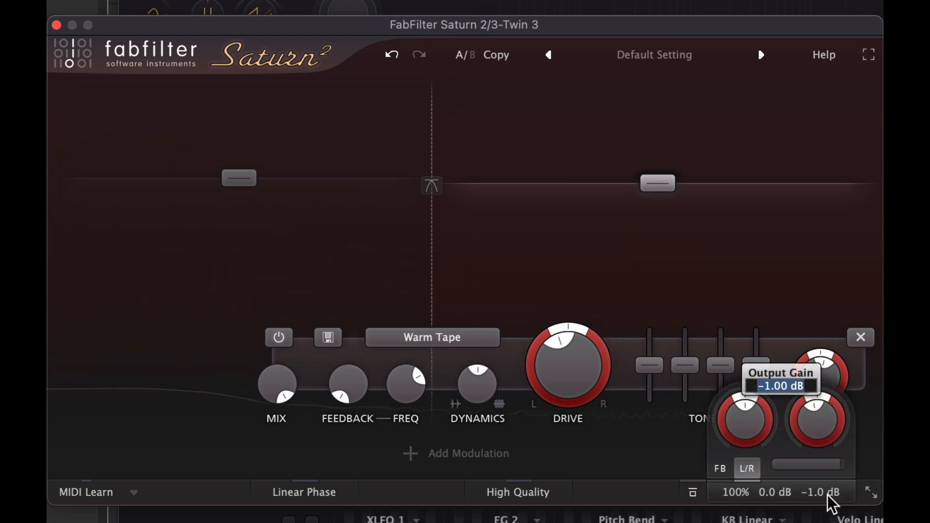
{"action": "type", "text": "-3"}
{"action": "key", "text": "Return"}
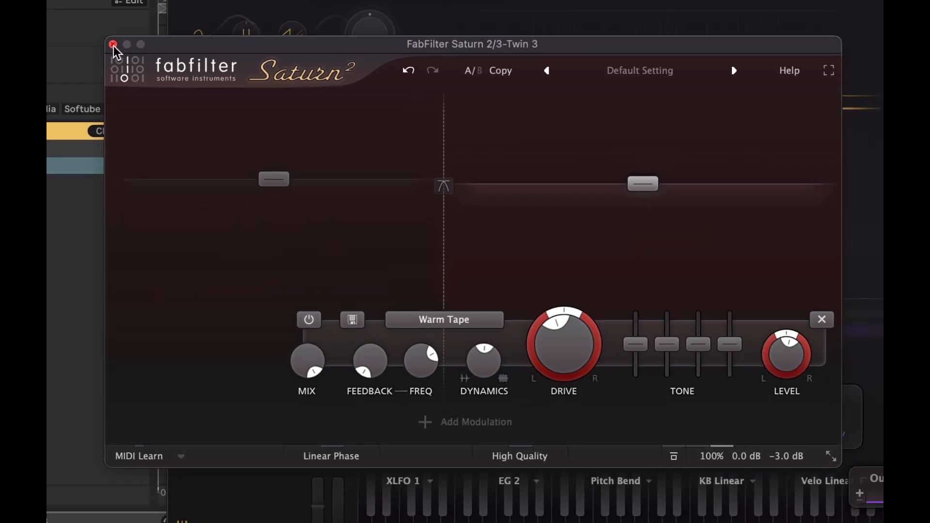
Step: Open Pro-Q 3 and add a low-cut band with a 48 dB/oct slope
{"action": "left_click", "coordinate": [57, 25]}
{"action": "left_click", "coordinate": [308, 42]}
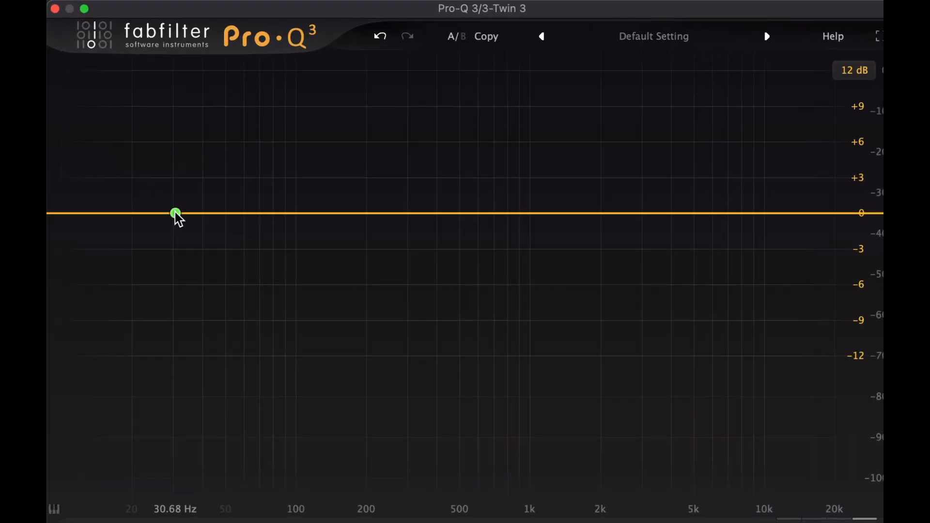
{"action": "left_click", "coordinate": [176, 214]}
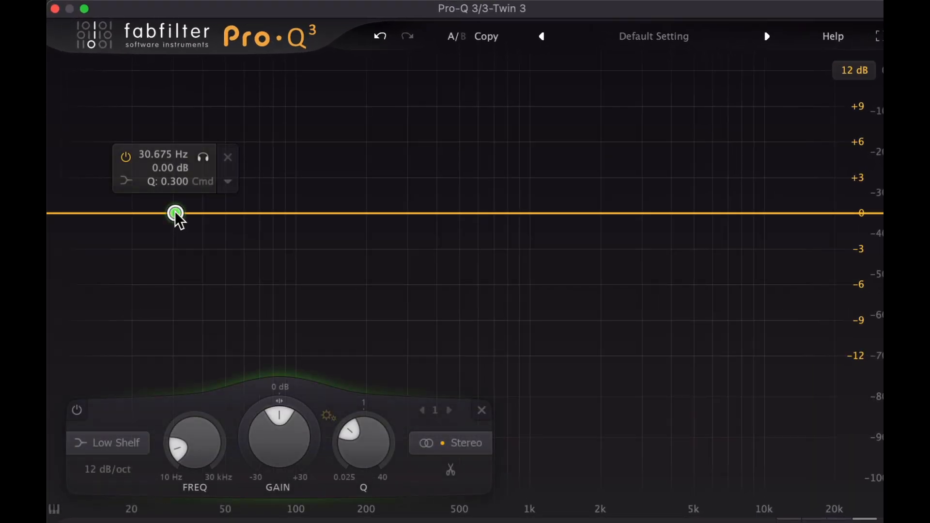
{"action": "left_click", "coordinate": [135, 182]}
{"action": "left_click", "coordinate": [168, 202]}
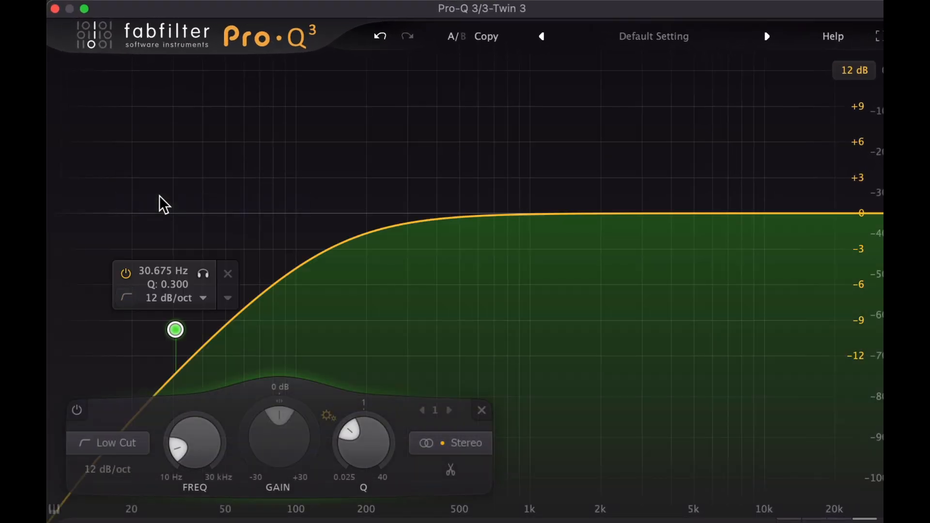
{"action": "left_click", "coordinate": [107, 469]}
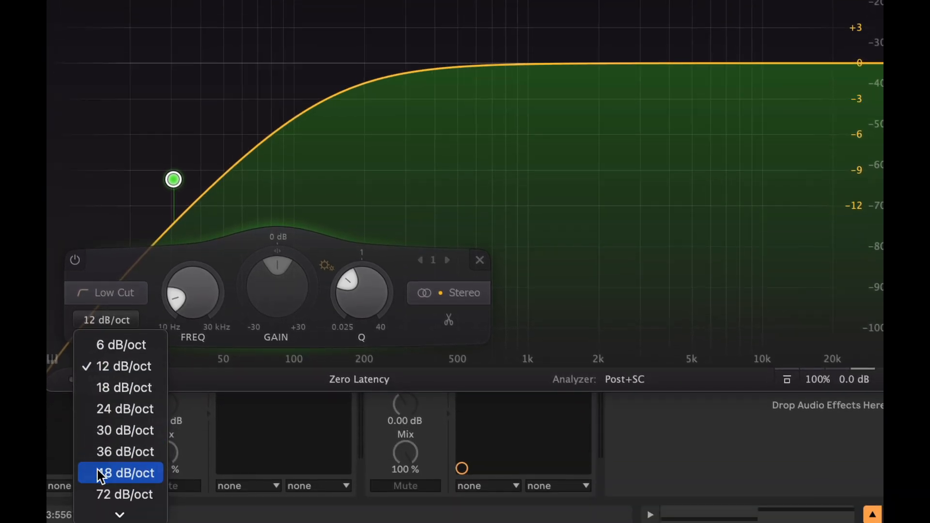
{"action": "left_click", "coordinate": [111, 522]}
Step: Set the low-cut band to Mid processing and its frequency to 20 Hz
{"action": "left_click", "coordinate": [454, 450]}
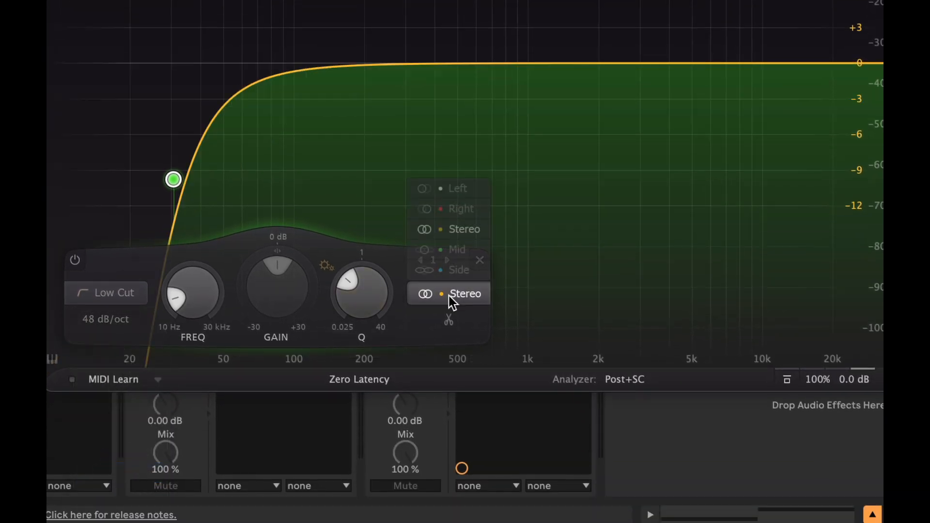
{"action": "left_click", "coordinate": [444, 251]}
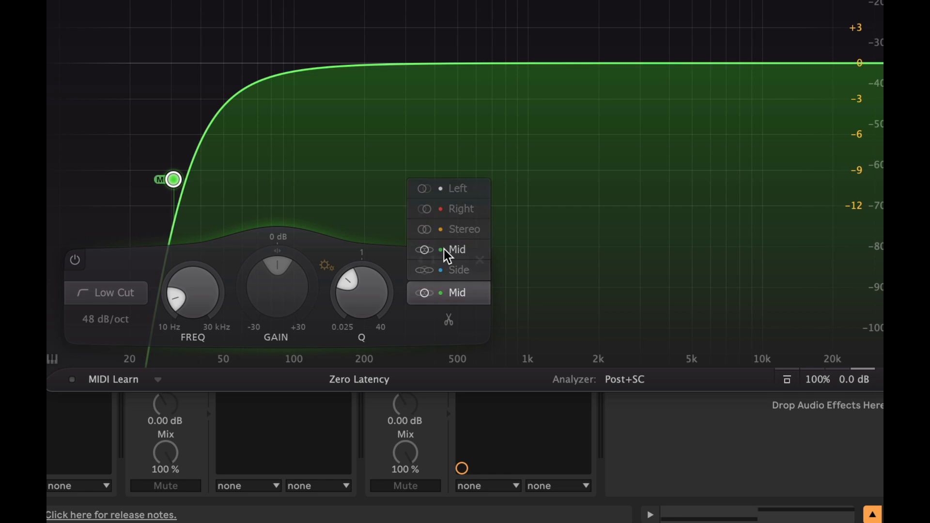
{"action": "double_click", "coordinate": [191, 300]}
{"action": "type", "text": "20"}
{"action": "key", "text": "Return"}
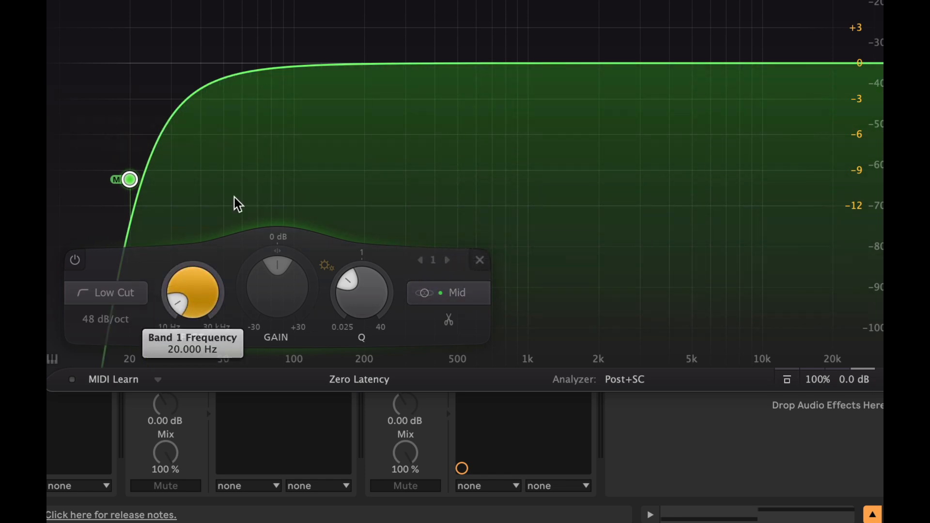
Step: Add a Mid bell band at 40 Hz boosted about 4 dB
{"action": "double_click", "coordinate": [290, 65]}
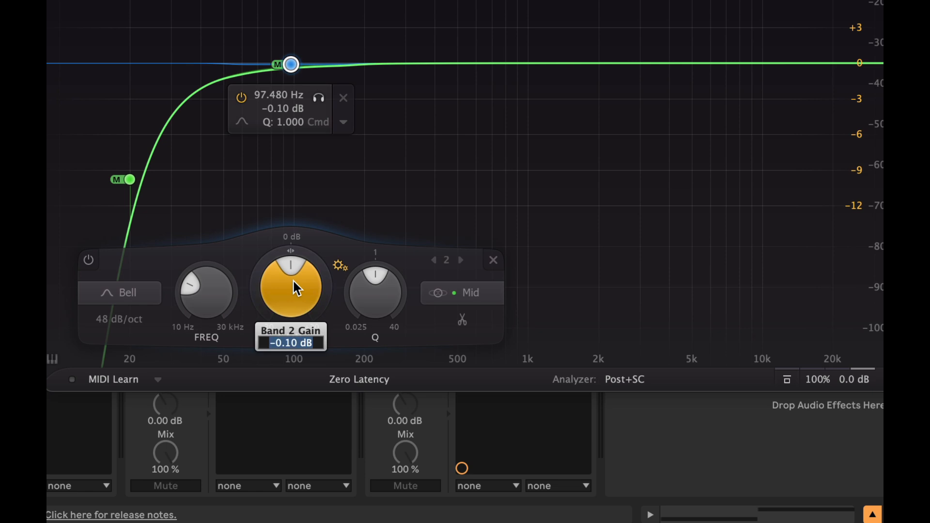
{"action": "left_click_drag", "start_coordinate": [292, 279], "coordinate": [292, 262]}
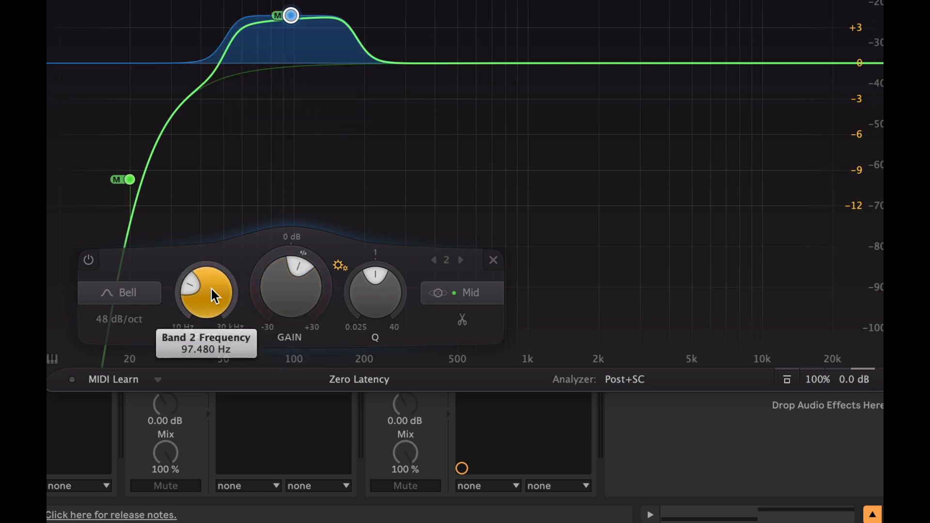
{"action": "double_click", "coordinate": [196, 297]}
{"action": "type", "text": "40"}
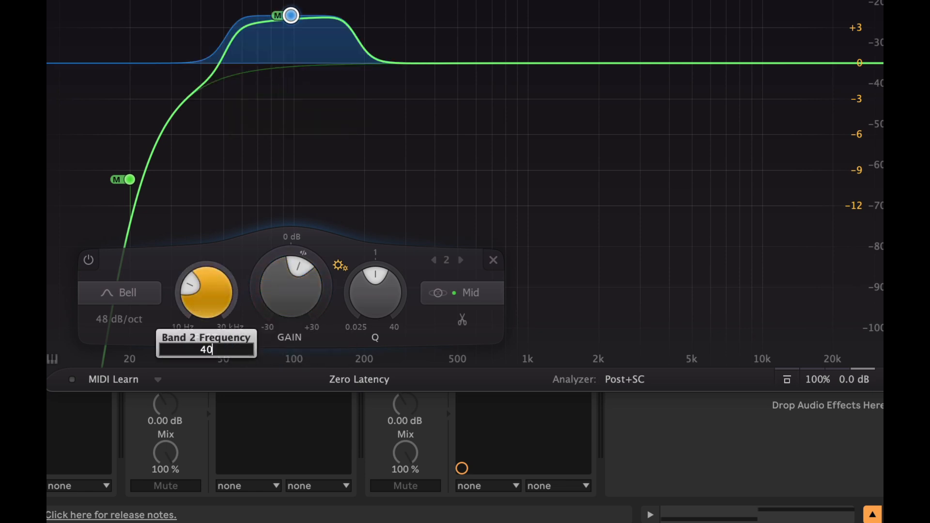
{"action": "key", "text": "Return"}
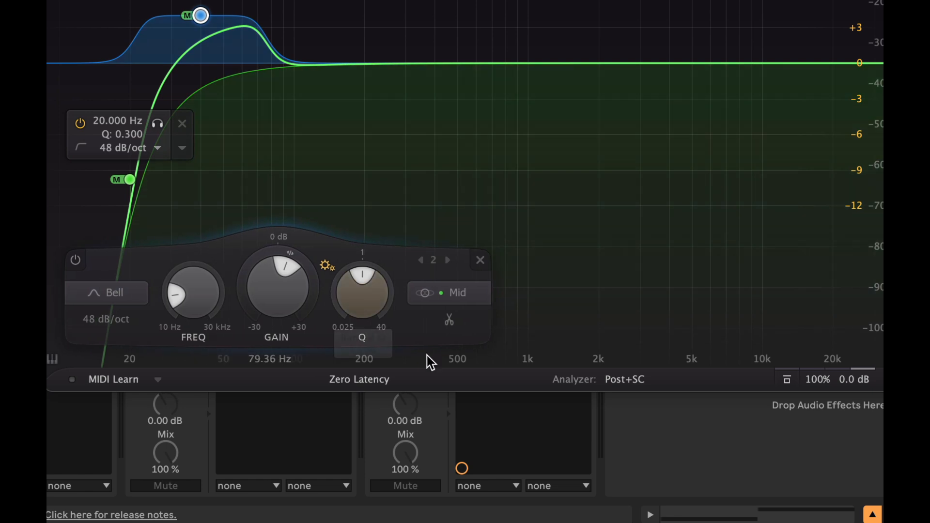
{"action": "left_click", "coordinate": [457, 294]}
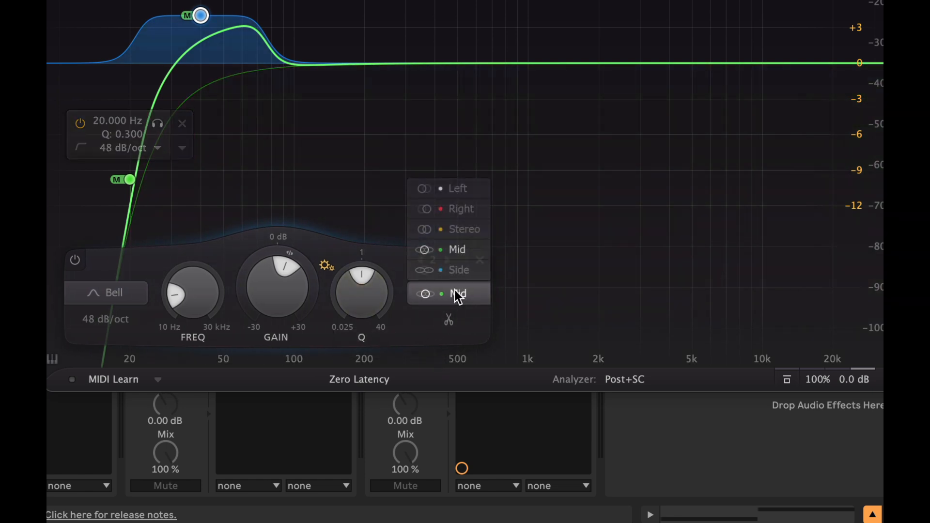
{"action": "left_click", "coordinate": [452, 249]}
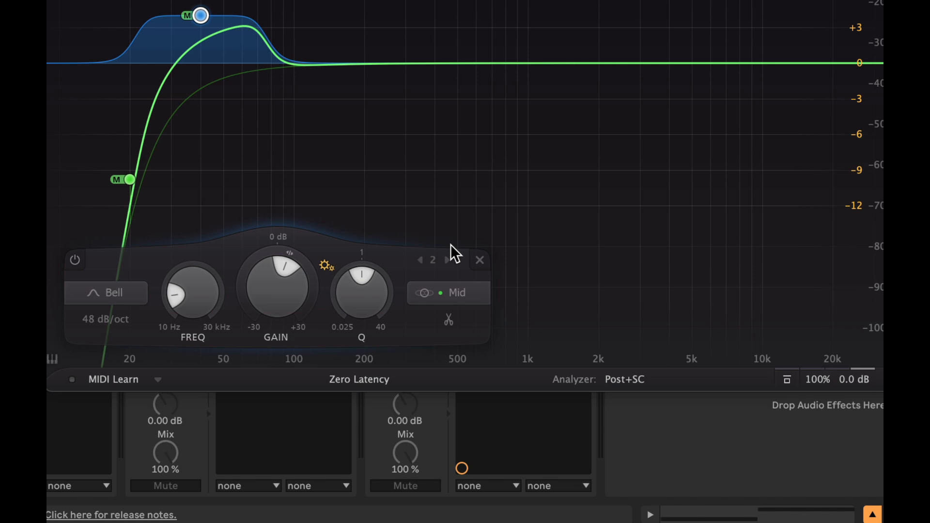
Step: Add a second low-cut band with a 48 dB/oct slope at 60 Hz
{"action": "left_click", "coordinate": [351, 59]}
{"action": "left_click", "coordinate": [303, 33]}
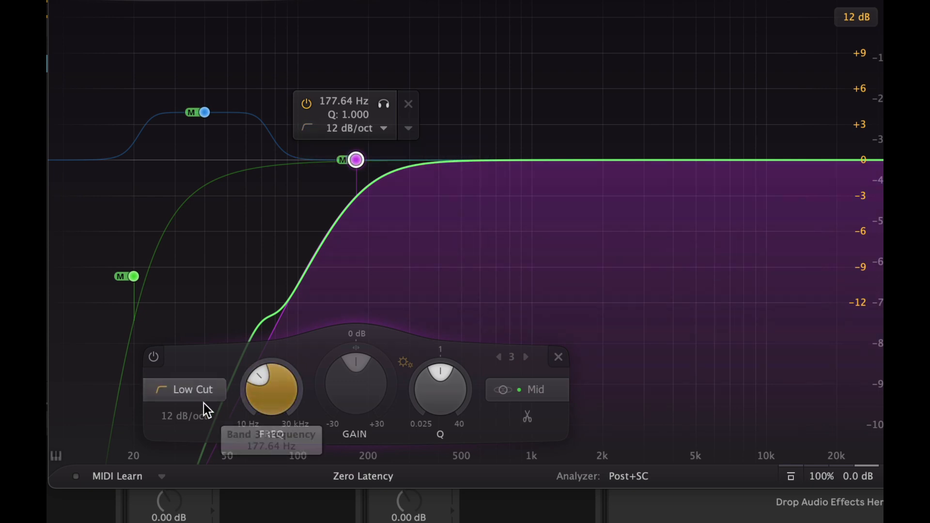
{"action": "left_click", "coordinate": [179, 418]}
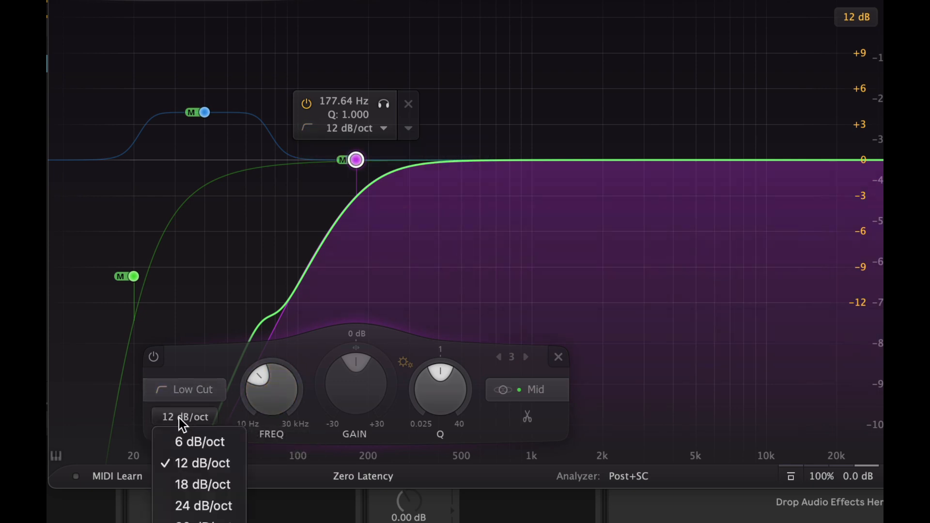
{"action": "left_click", "coordinate": [199, 522]}
{"action": "double_click", "coordinate": [270, 386]}
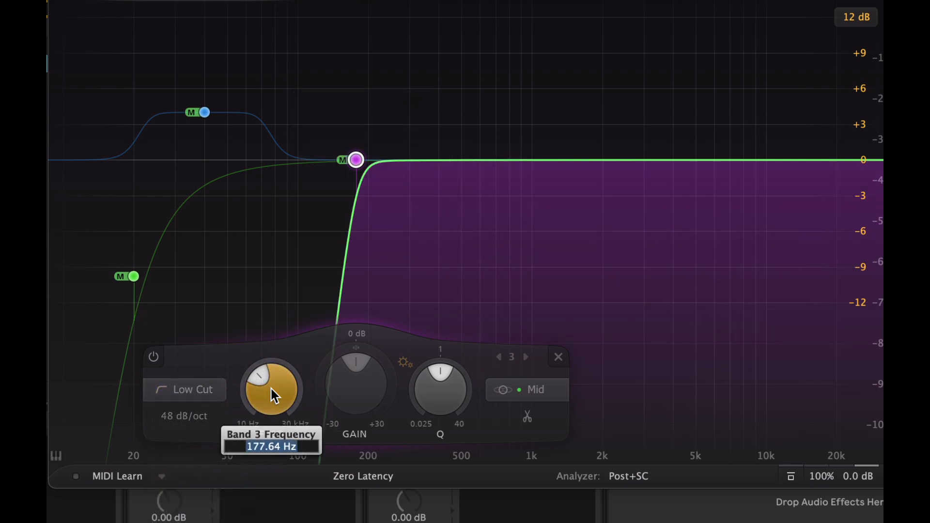
{"action": "type", "text": "60"}
{"action": "key", "text": "Return"}
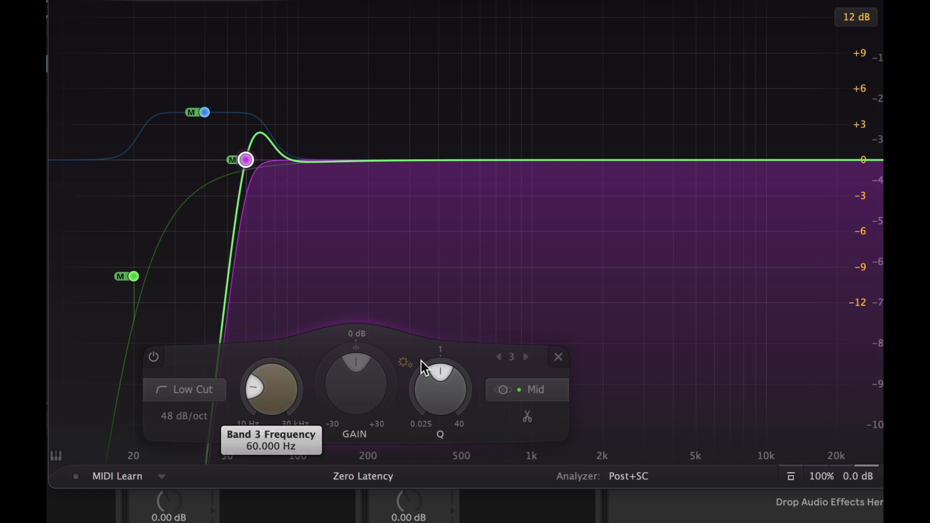
Step: Switch the 60 Hz low cut to Side processing and audition the clip
{"action": "left_click", "coordinate": [520, 387]}
{"action": "left_click", "coordinate": [521, 366]}
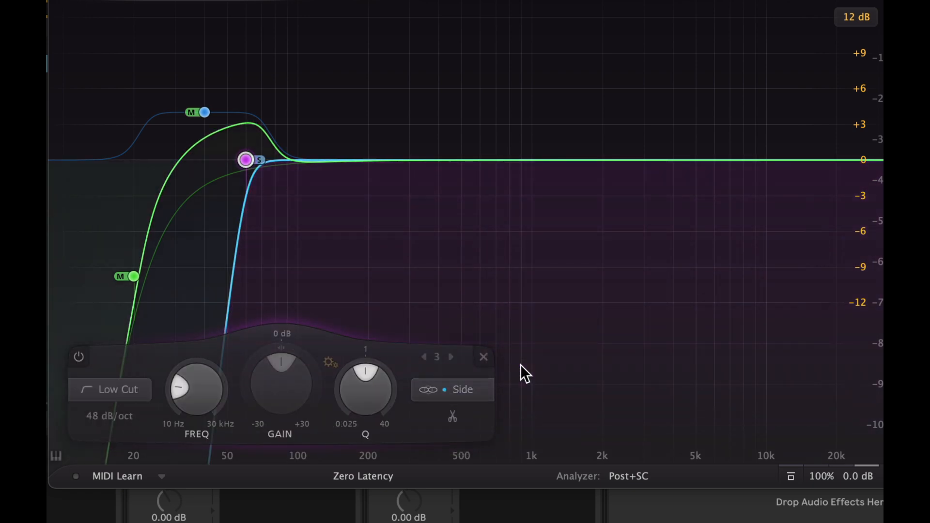
{"action": "key", "text": "space"}
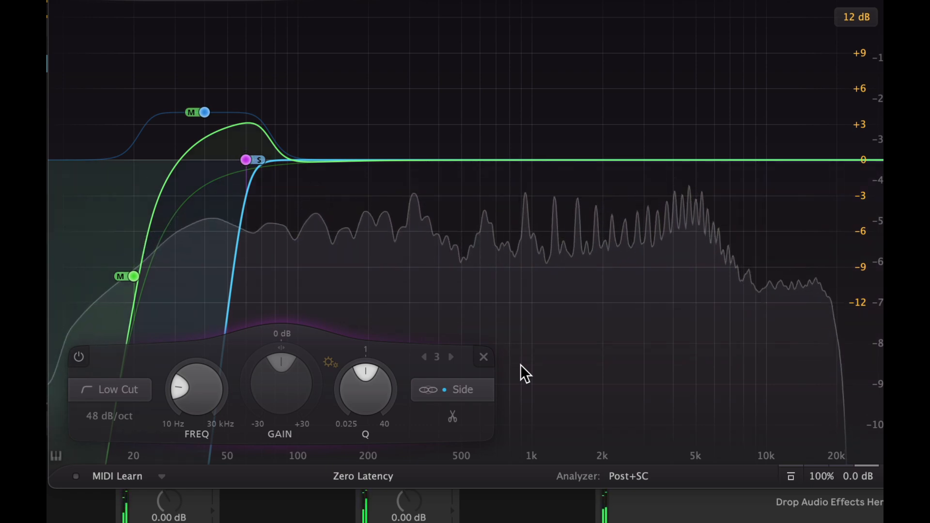
{"action": "key", "text": "space"}
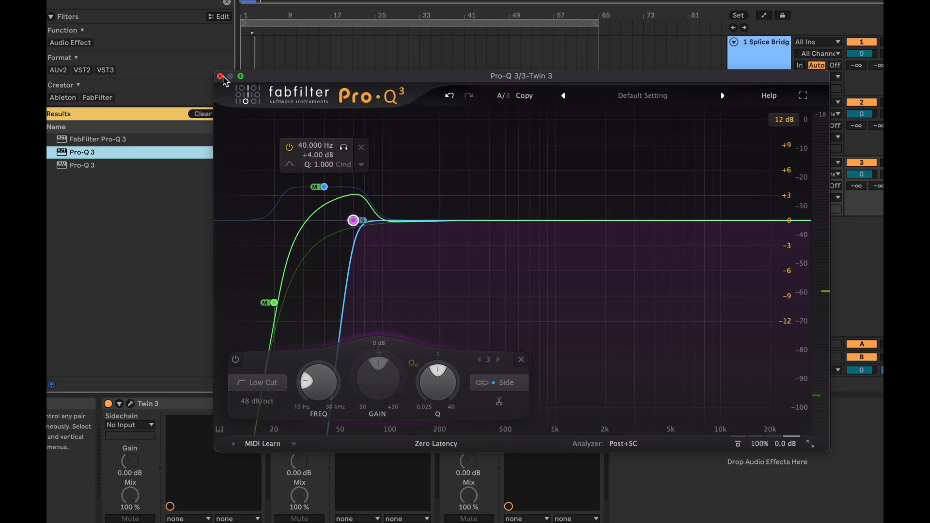
Step: Close Pro-Q 3 and load FabFilter Pro-C 2 onto the Twin 3 track from the browser
{"action": "left_click", "coordinate": [223, 76]}
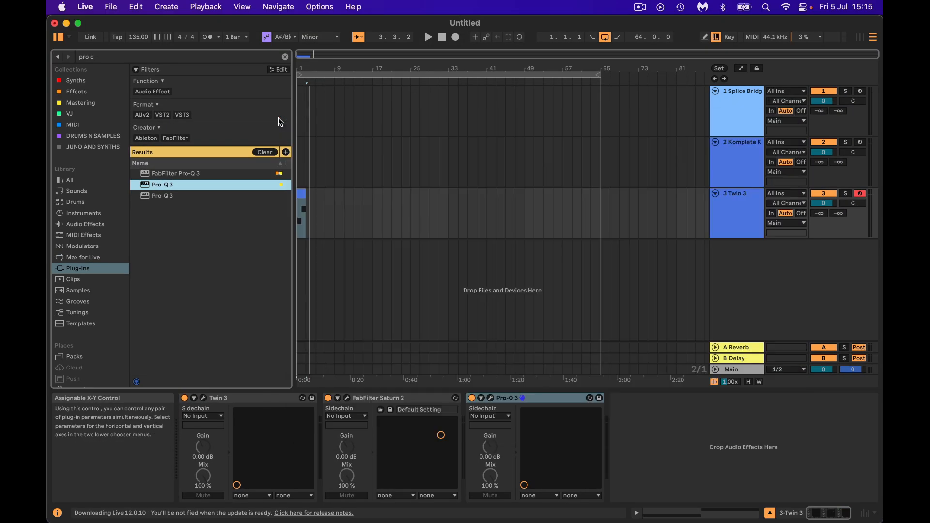
{"action": "left_click", "coordinate": [265, 151]}
{"action": "left_click", "coordinate": [178, 56]}
{"action": "type", "text": "pro c2"}
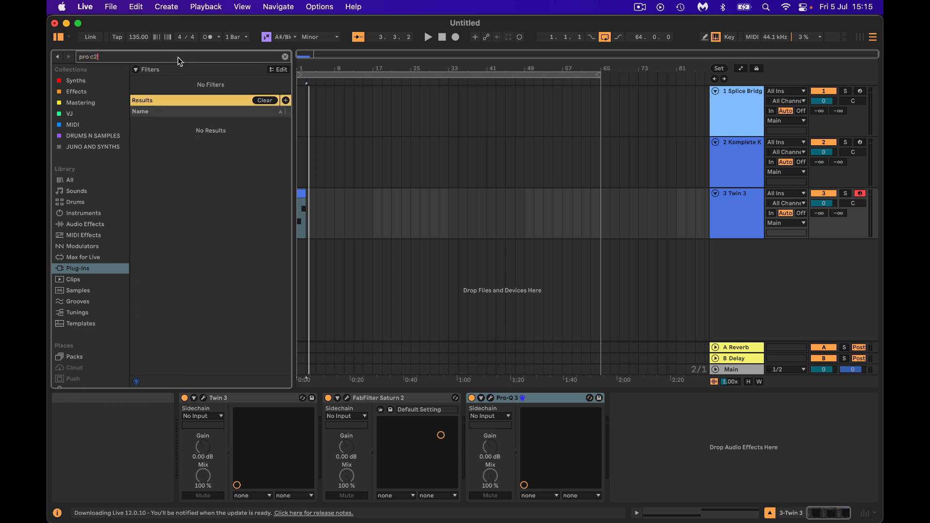
{"action": "key", "text": "BackSpace"}
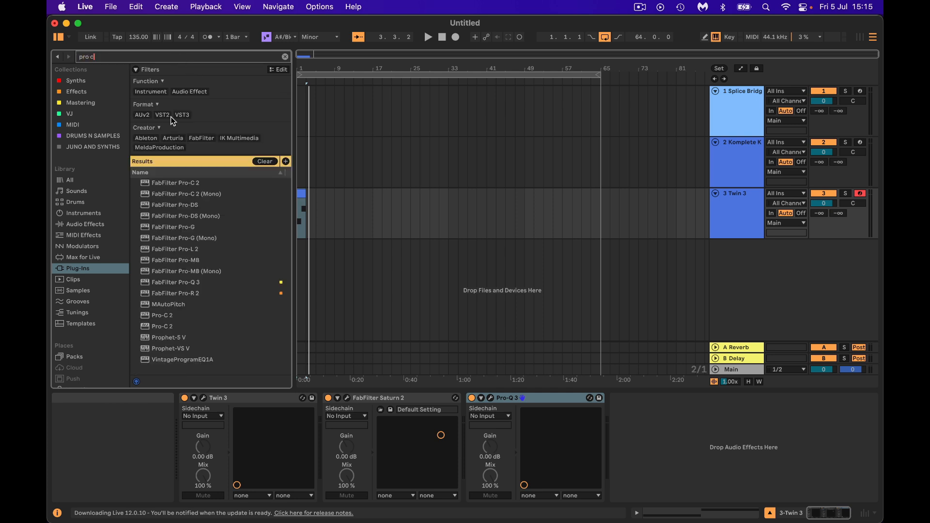
{"action": "double_click", "coordinate": [161, 184]}
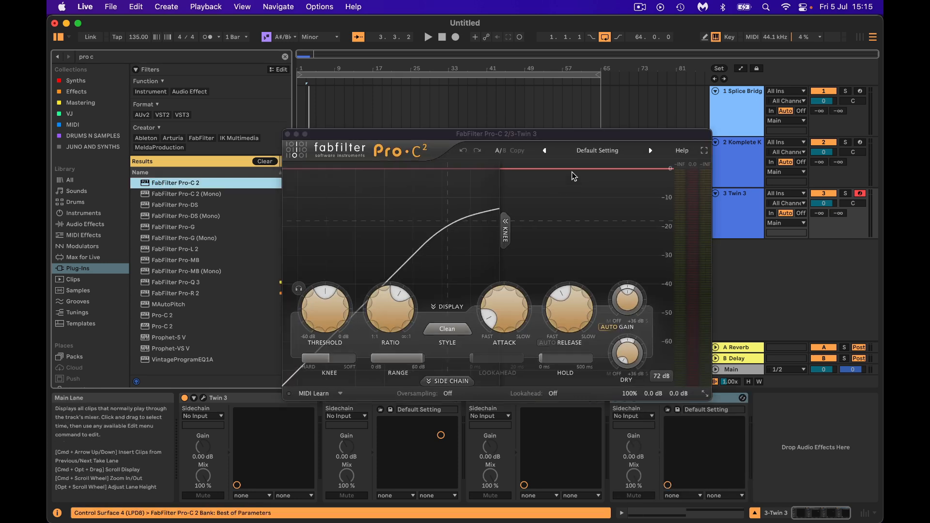
Step: Load the Bass Control mk1 bM preset in Pro-C 2 and set the wet gain to 25 dB
{"action": "left_click", "coordinate": [602, 151]}
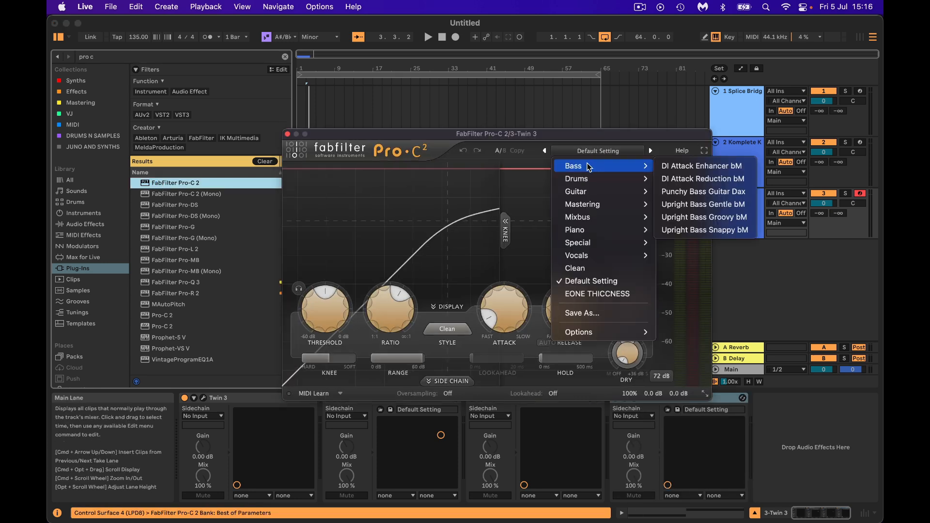
{"action": "mouse_move", "coordinate": [583, 204]}
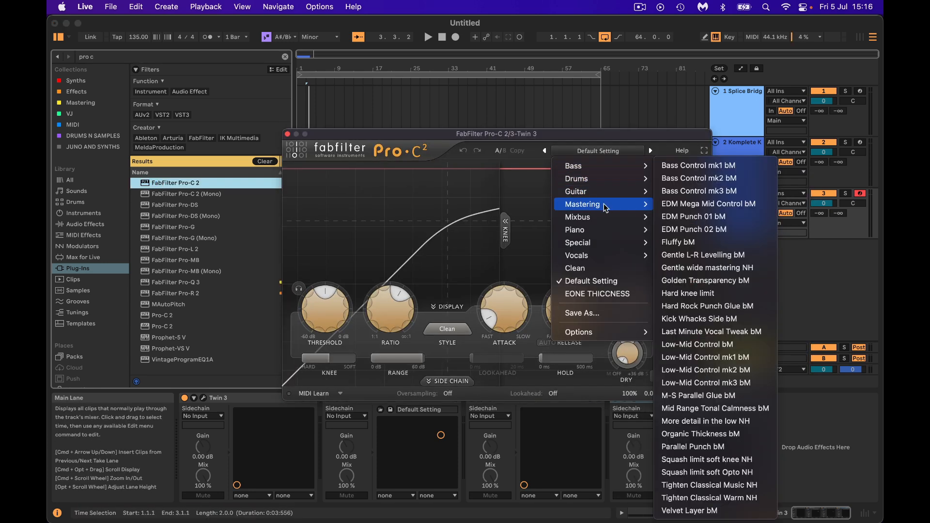
{"action": "left_click", "coordinate": [691, 166]}
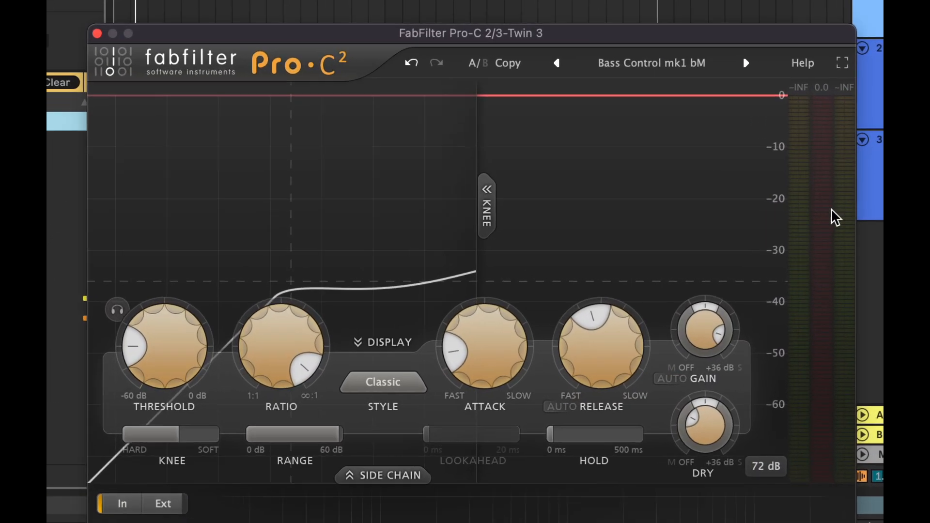
{"action": "double_click", "coordinate": [627, 301]}
{"action": "type", "text": "2"}
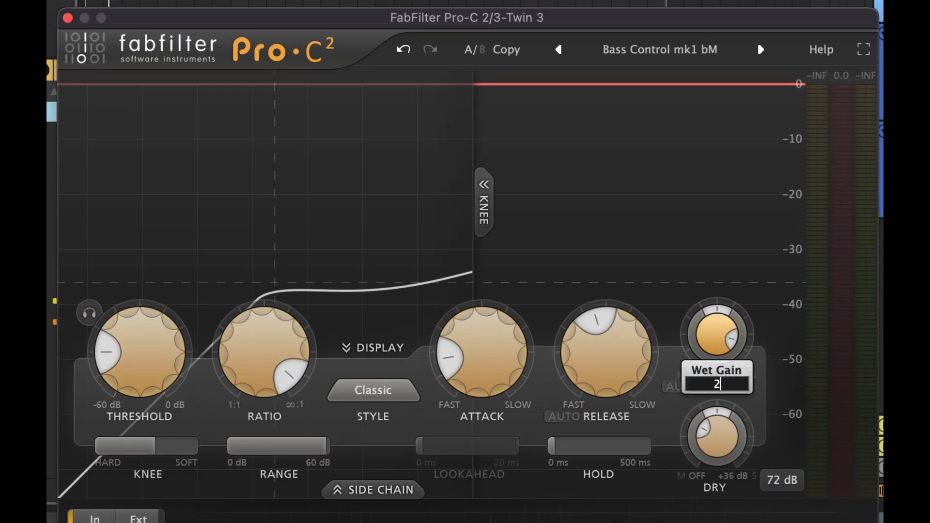
{"action": "type", "text": "5"}
{"action": "key", "text": "Return"}
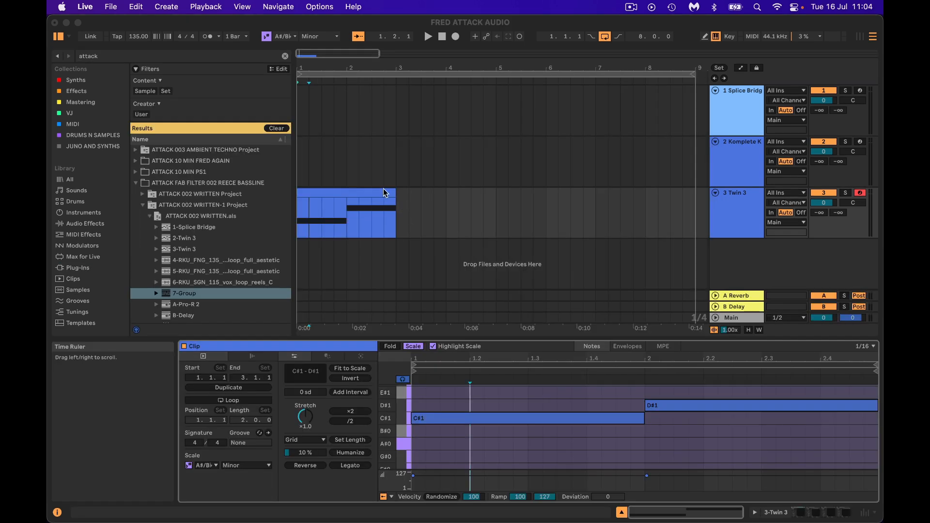
Step: Double the Twin 3 MIDI clip twice to extend it to 8 bars
{"action": "left_click", "coordinate": [384, 193]}
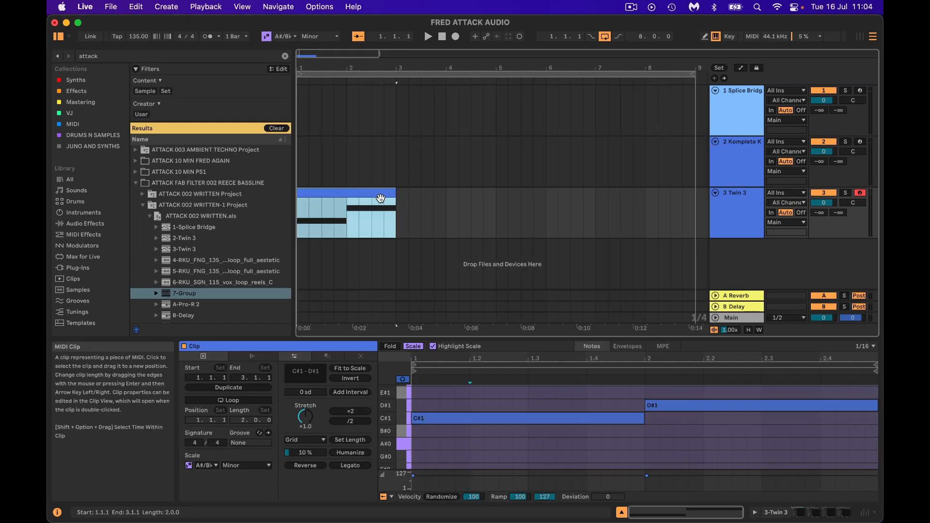
{"action": "left_click", "coordinate": [345, 412]}
{"action": "left_click", "coordinate": [346, 411]}
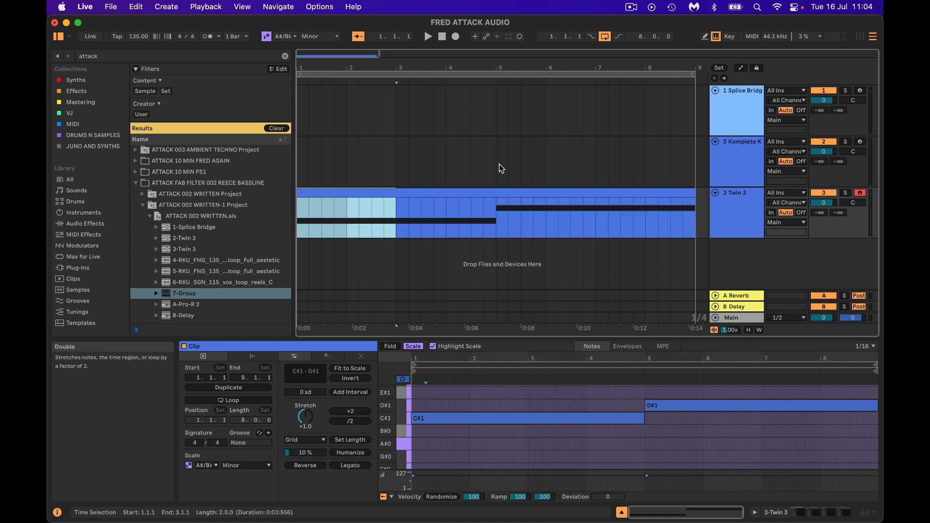
Step: Drag the 7-Group tracks from the browser into the arrangement and play the set
{"action": "left_click", "coordinate": [479, 194]}
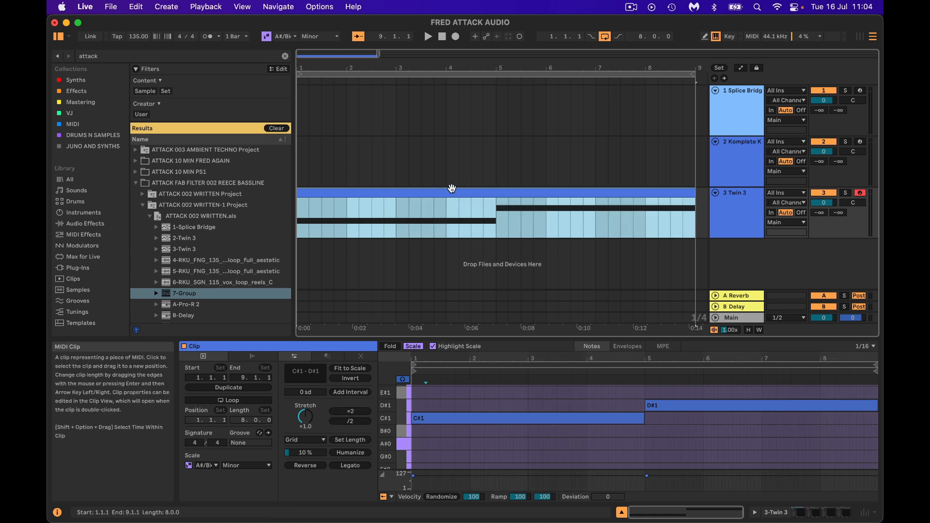
{"action": "left_click_drag", "start_coordinate": [207, 293], "coordinate": [309, 252]}
{"action": "left_click", "coordinate": [315, 193]}
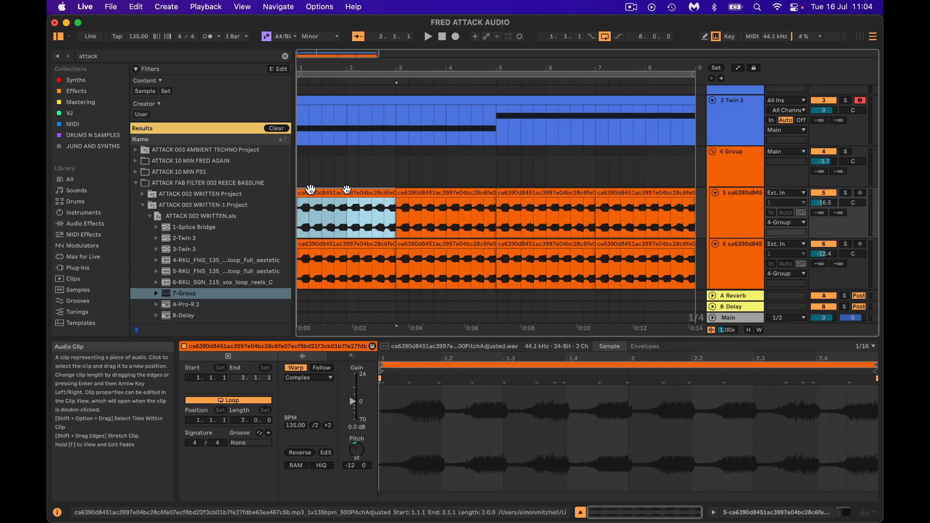
{"action": "left_click", "coordinate": [649, 192], "text": "shift"}
{"action": "key", "text": "space"}
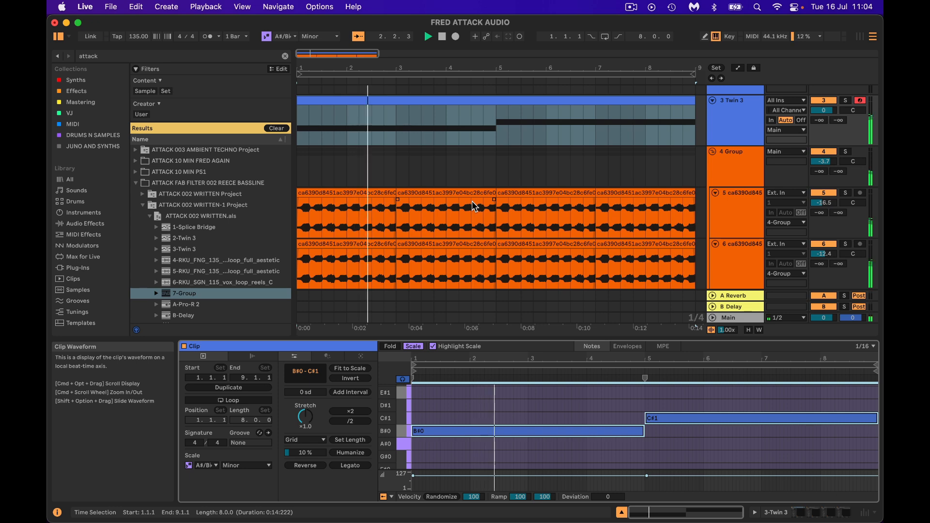
{"action": "scroll", "coordinate": [474, 204], "scroll_direction": "down", "scroll_amount": 2}
{"action": "scroll", "coordinate": [473, 205], "scroll_direction": "down", "scroll_amount": 1}
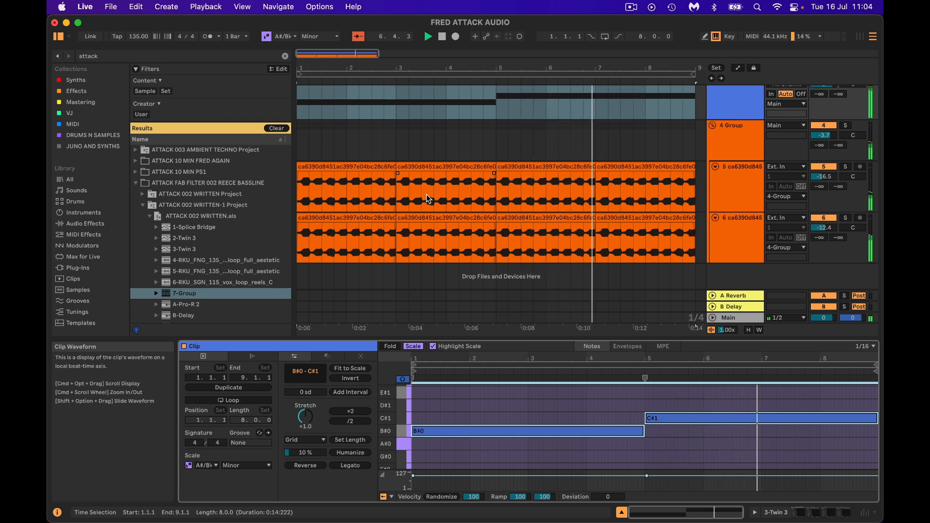
Step: Drag the 5-RKU_FNG_135 drum loop from the browser into the arrangement, set the loop region and play the set
{"action": "left_click", "coordinate": [240, 271]}
{"action": "left_click_drag", "start_coordinate": [240, 271], "coordinate": [304, 272]}
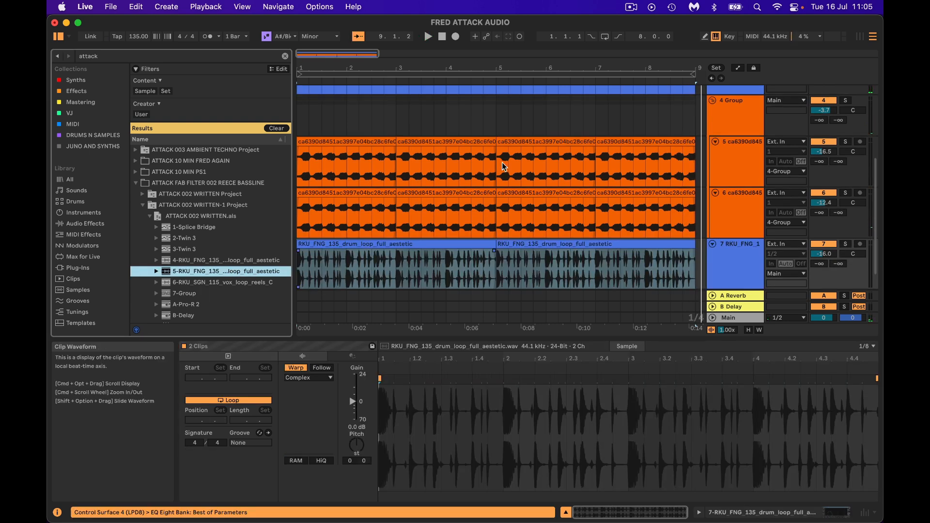
{"action": "left_click", "coordinate": [578, 74]}
{"action": "key", "text": "space"}
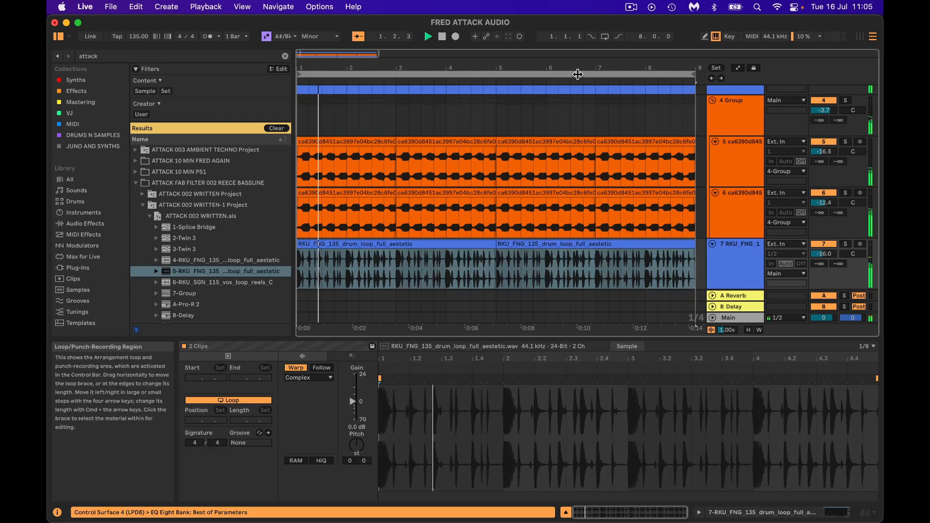
Step: Open the Twin 3 instrument and remove the XLFO 1 modulation from the Filter Freq Offset
{"action": "scroll", "coordinate": [537, 176], "scroll_direction": "up", "scroll_amount": 3}
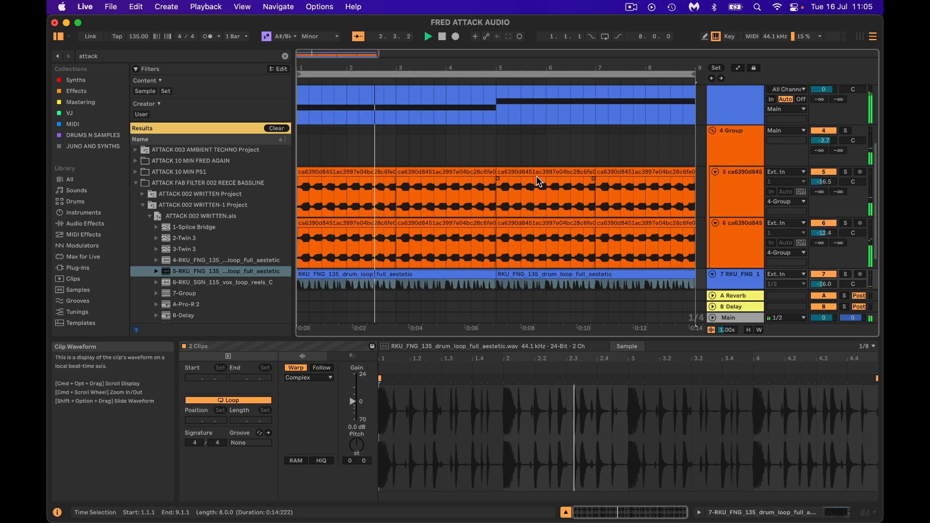
{"action": "scroll", "coordinate": [536, 182], "scroll_direction": "up", "scroll_amount": 1}
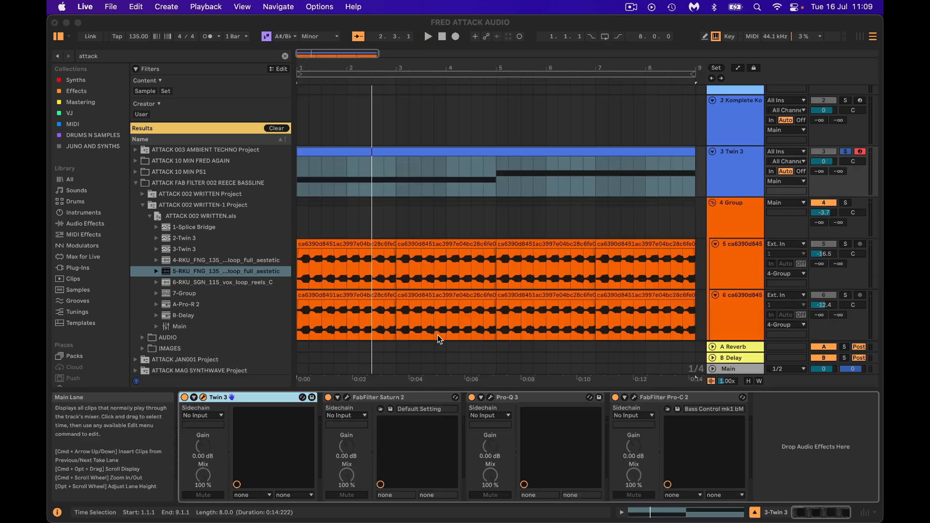
{"action": "left_click", "coordinate": [203, 398]}
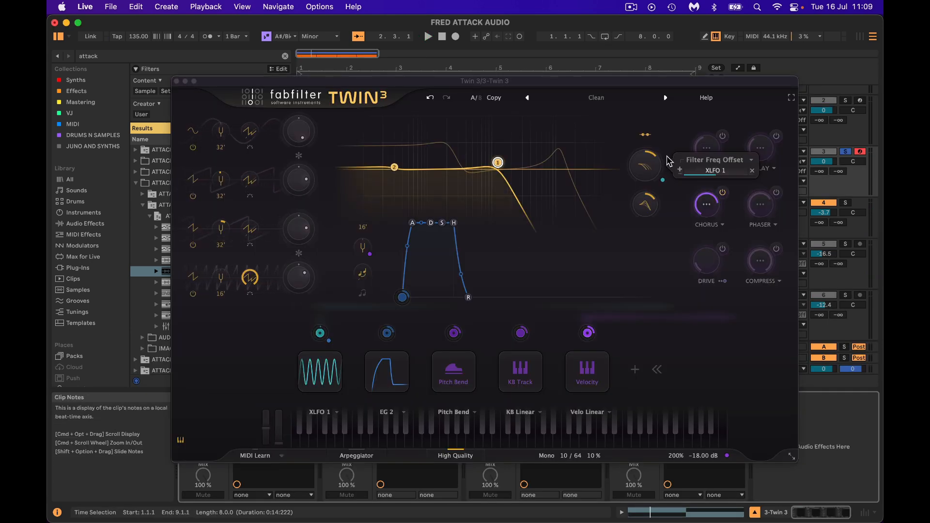
{"action": "left_click", "coordinate": [755, 175]}
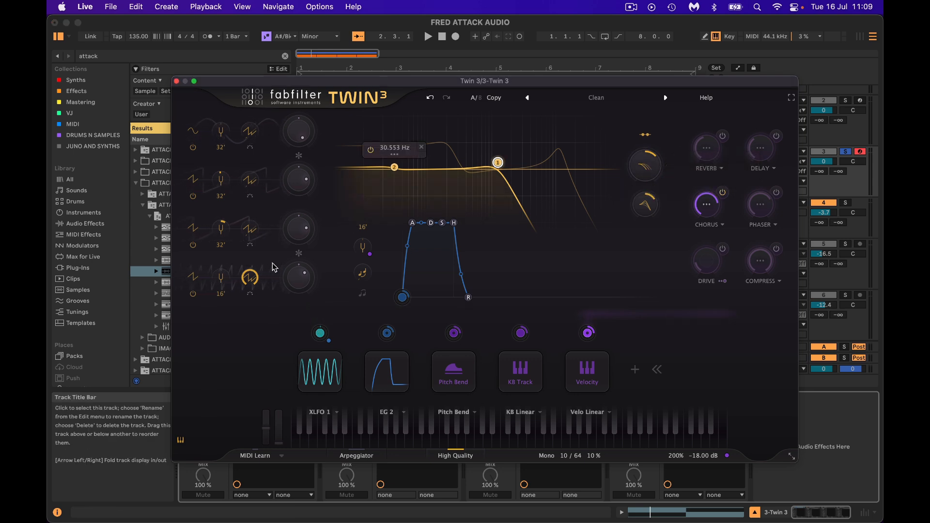
Step: Switch off the fourth oscillator and lower filter 1's cutoff to about 196 Hz, then play the set
{"action": "left_click", "coordinate": [193, 294]}
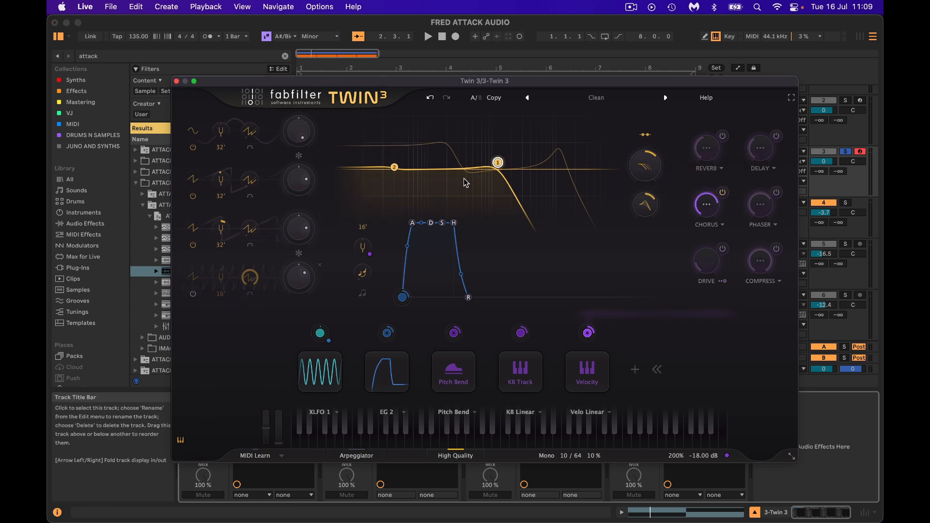
{"action": "left_click_drag", "start_coordinate": [498, 162], "coordinate": [445, 166]}
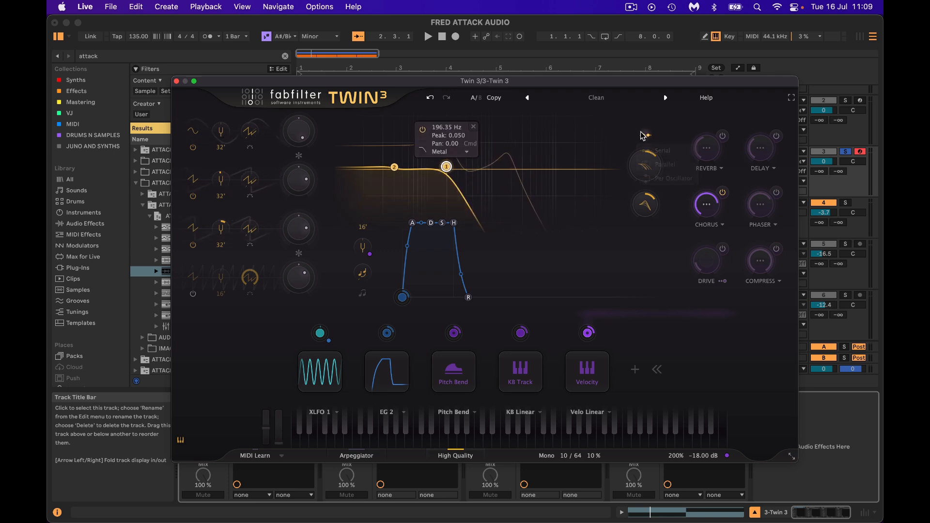
{"action": "left_click", "coordinate": [658, 154]}
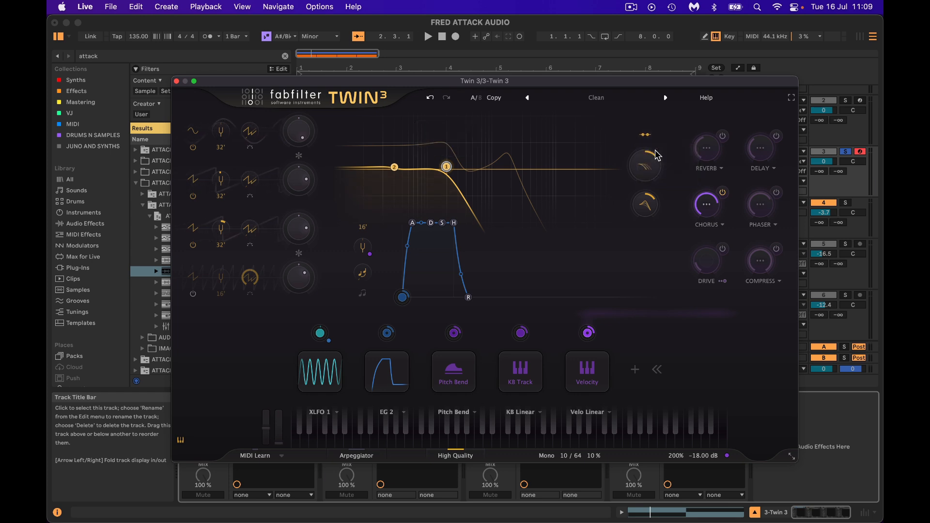
{"action": "key", "text": "space"}
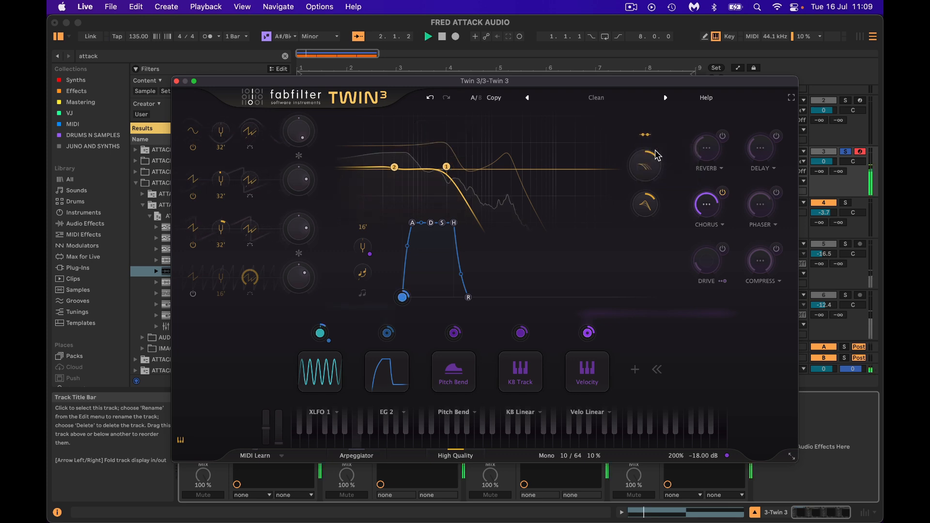